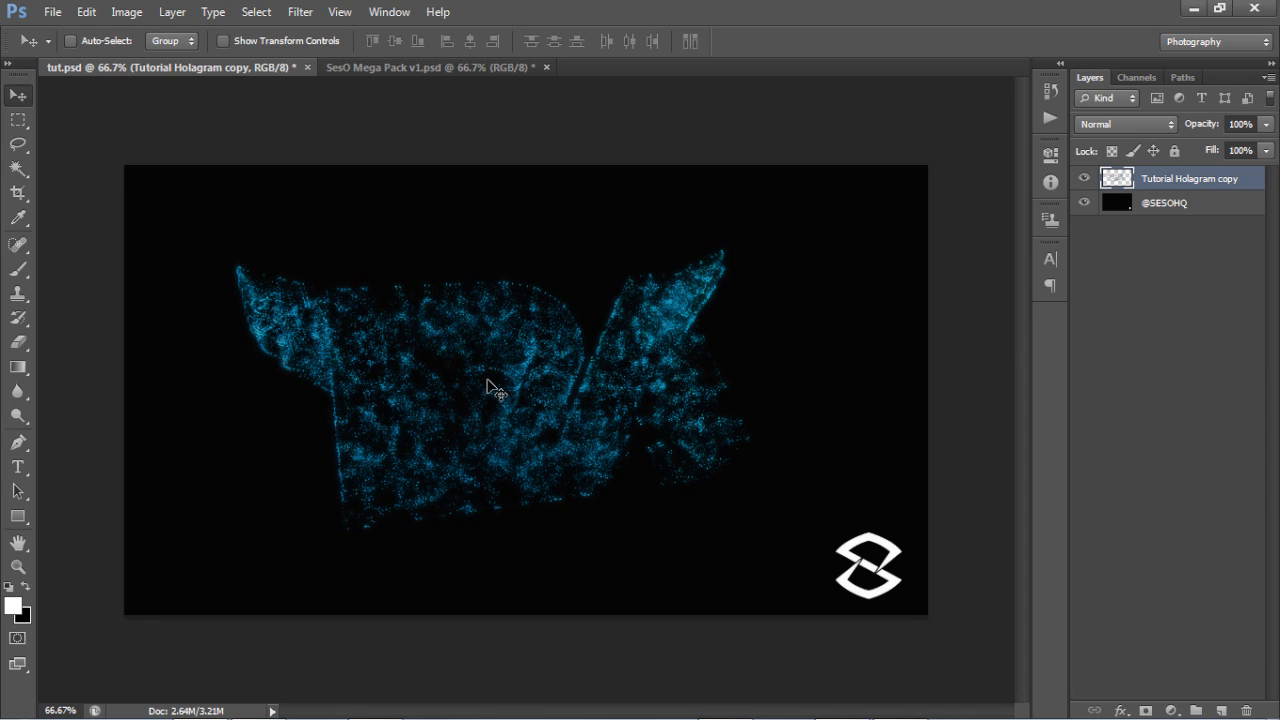
- Look over the available deformers in Cinema 4D and return to the hologram document in Photoshop
click(264, 706)
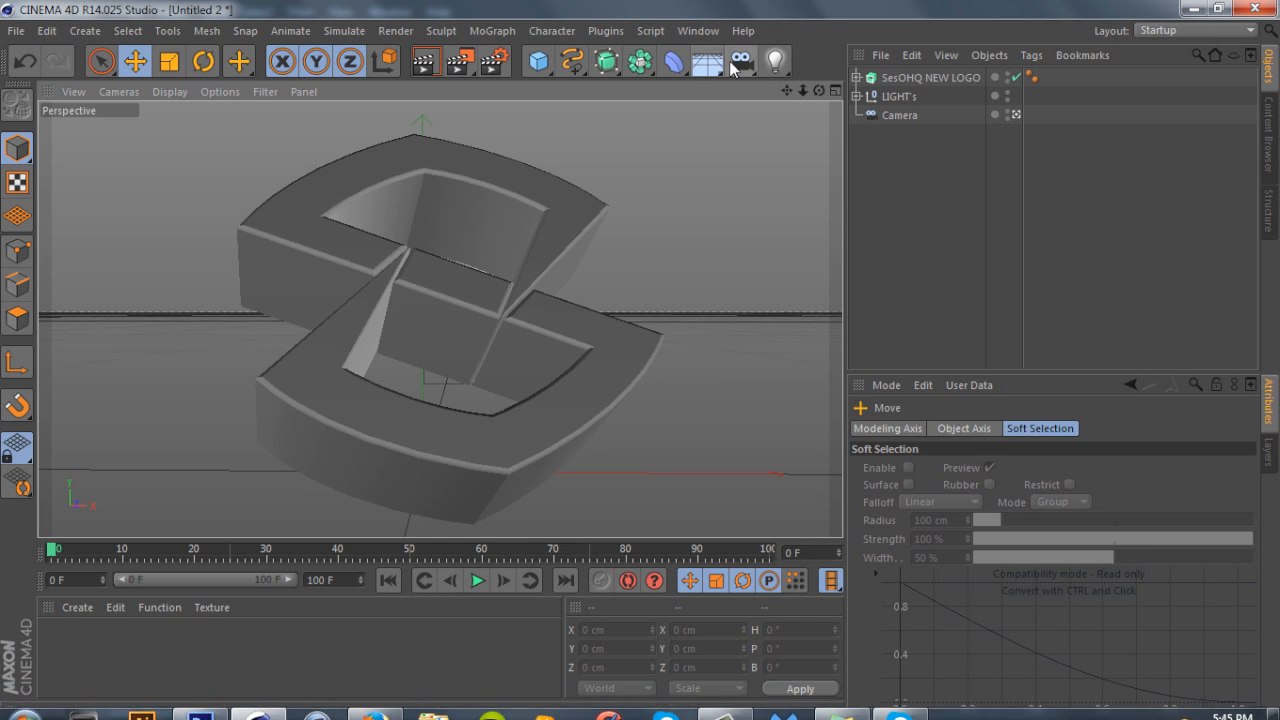
click(674, 61)
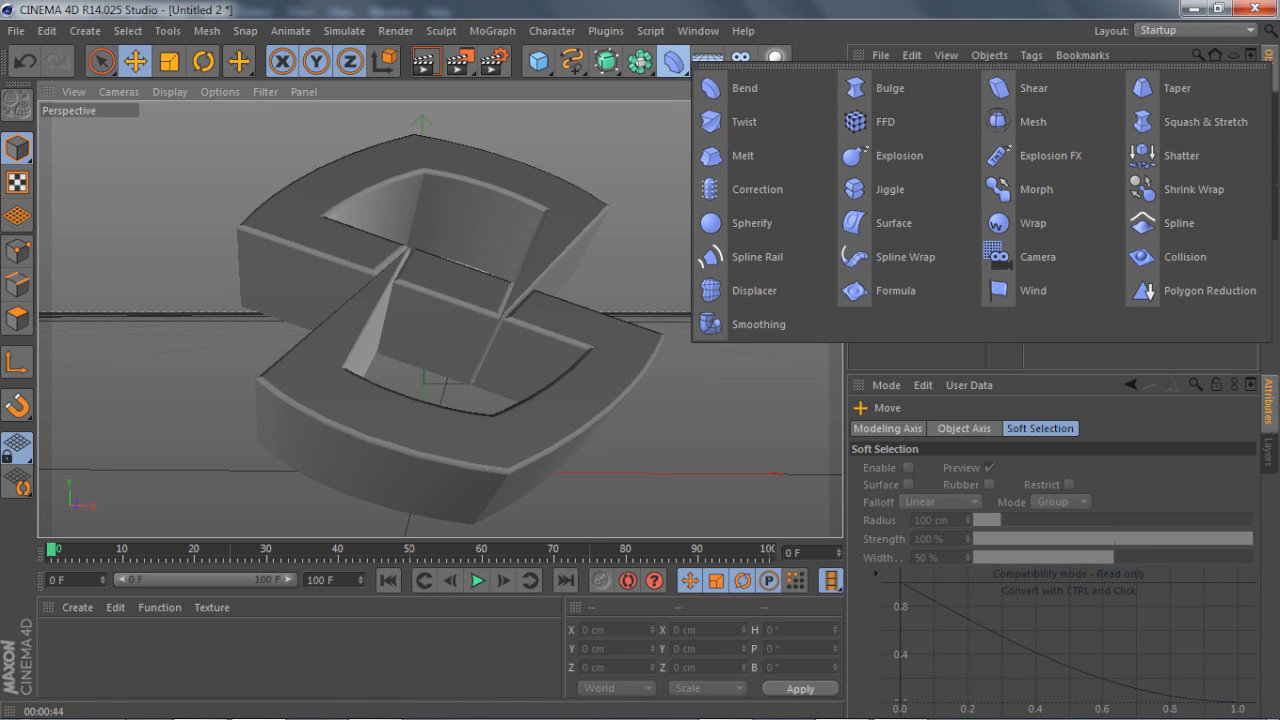
mouse_move(262, 706)
click(200, 700)
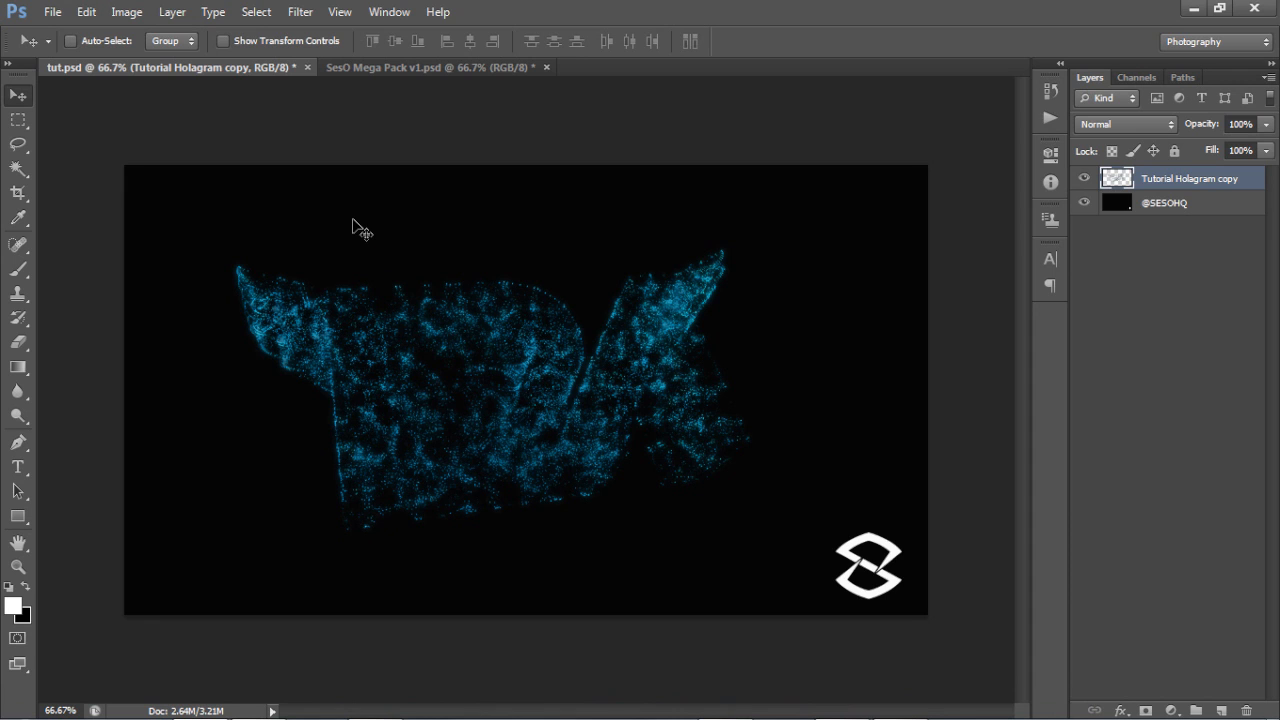
- View the Spoils Pack v2 preview image from its Sellfy page in Firefox and return to the hologram document in Photoshop
click(375, 700)
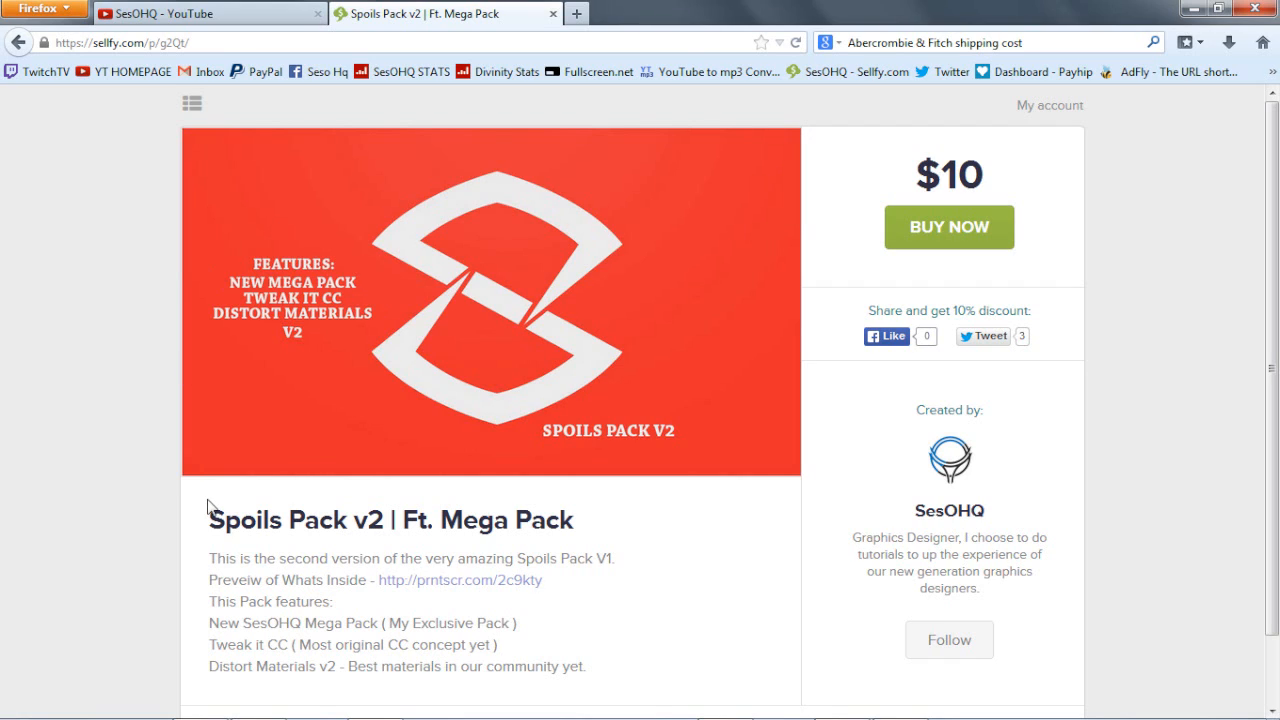
click(449, 588)
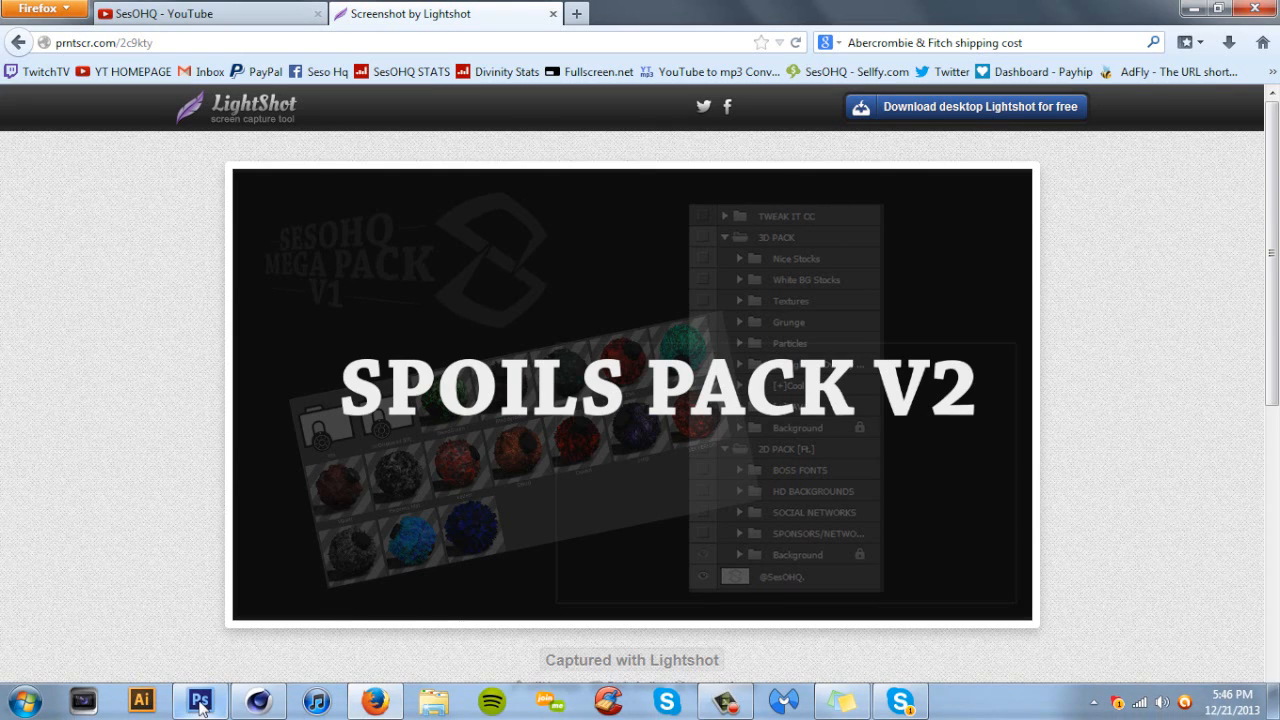
mouse_move(200, 700)
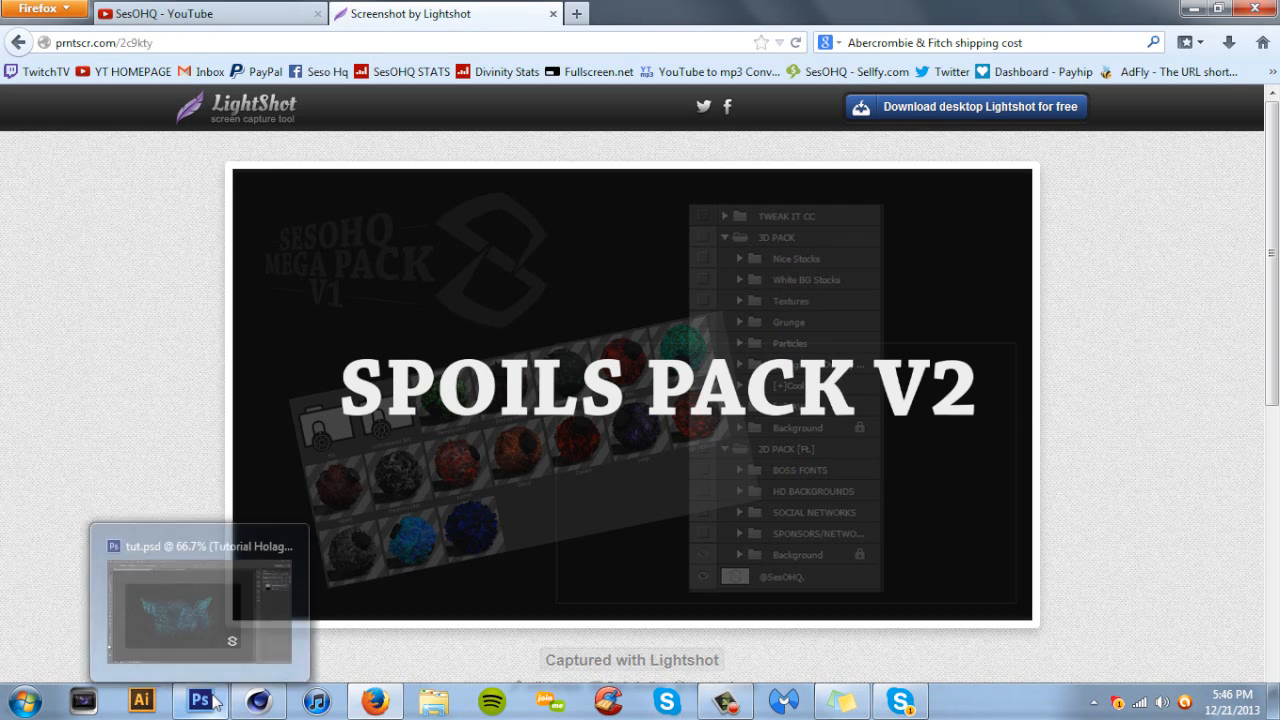
click(206, 618)
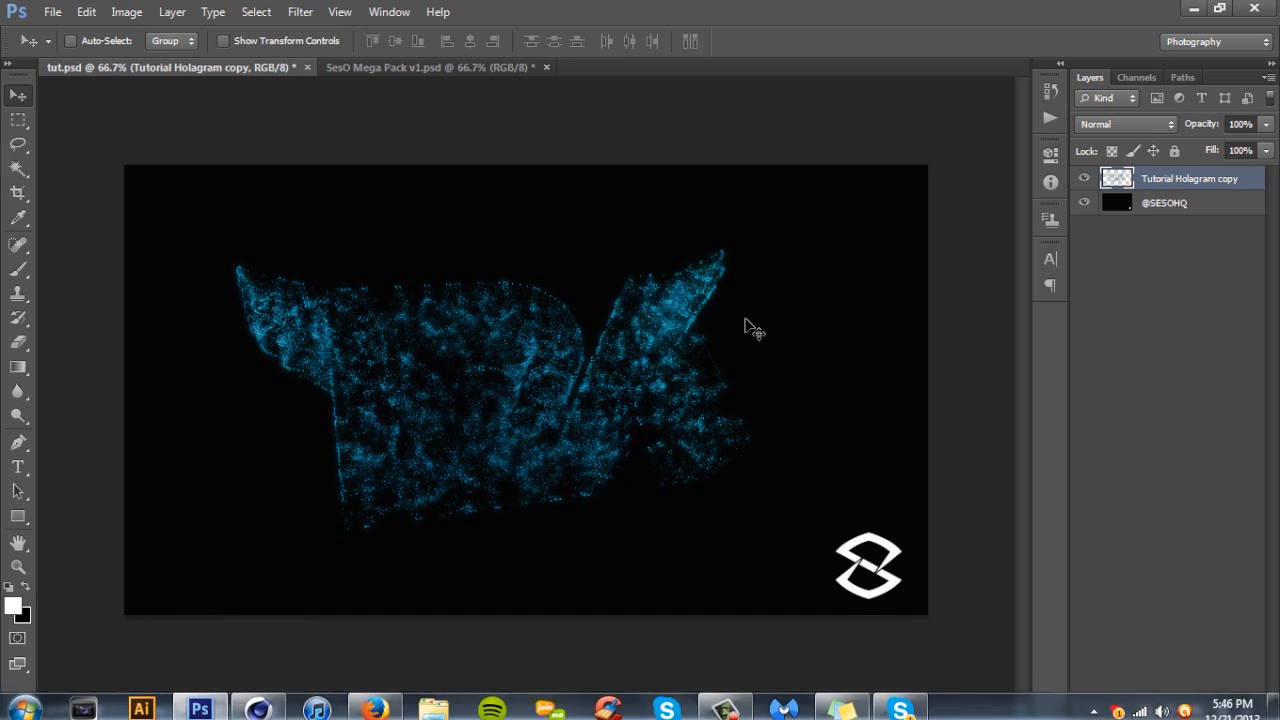
- Switch to Cinema 4D, hide the SesOHQ NEW LOGO object in the viewport and leave the scene camera's view
click(264, 702)
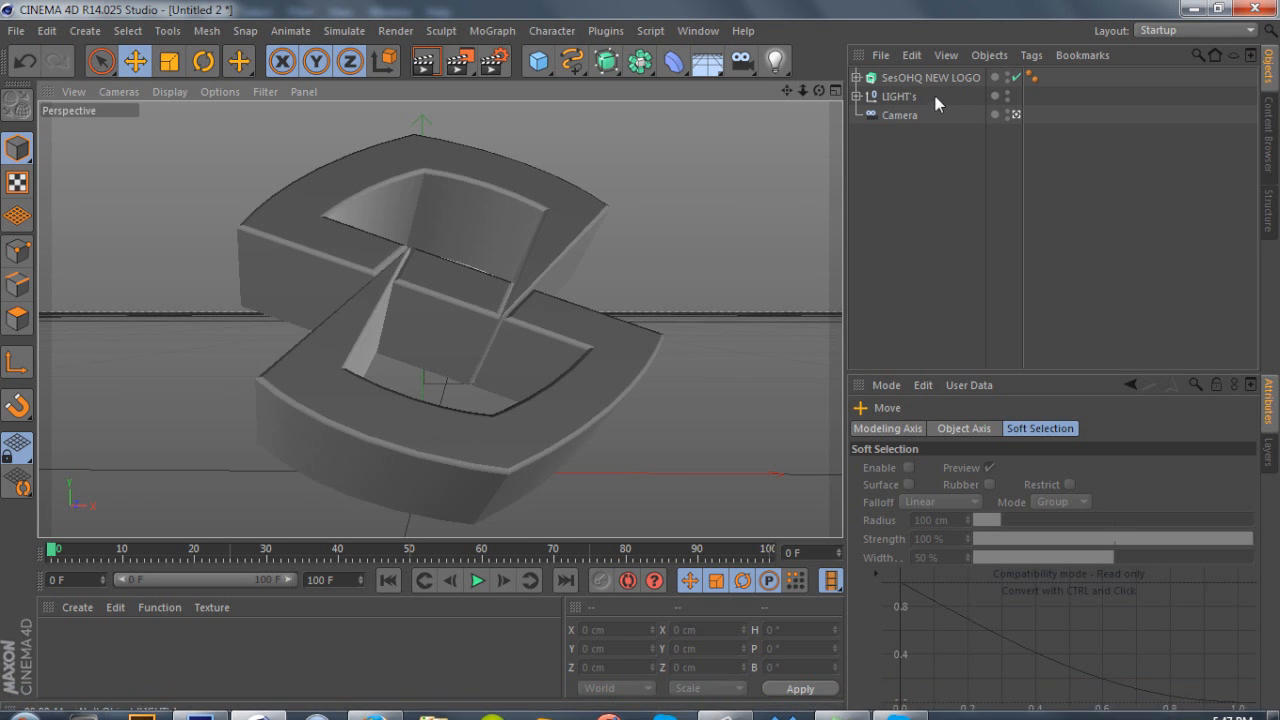
click(884, 80)
drag(818, 91, 784, 93)
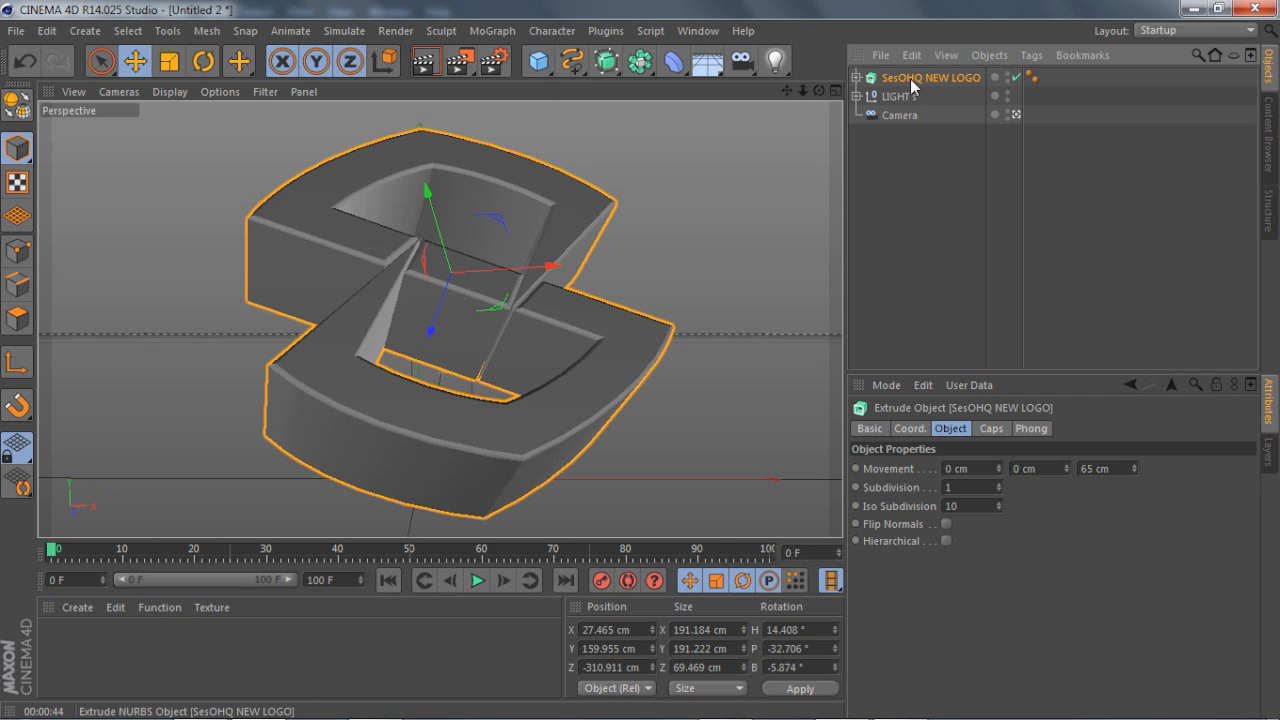
click(1015, 78)
click(1007, 77)
click(1016, 78)
click(1016, 115)
scroll(790, 174, up, 3)
drag(781, 91, 766, 30)
- Add a Polygon primitive to the scene and make it editable, with point editing active
click(538, 62)
click(780, 122)
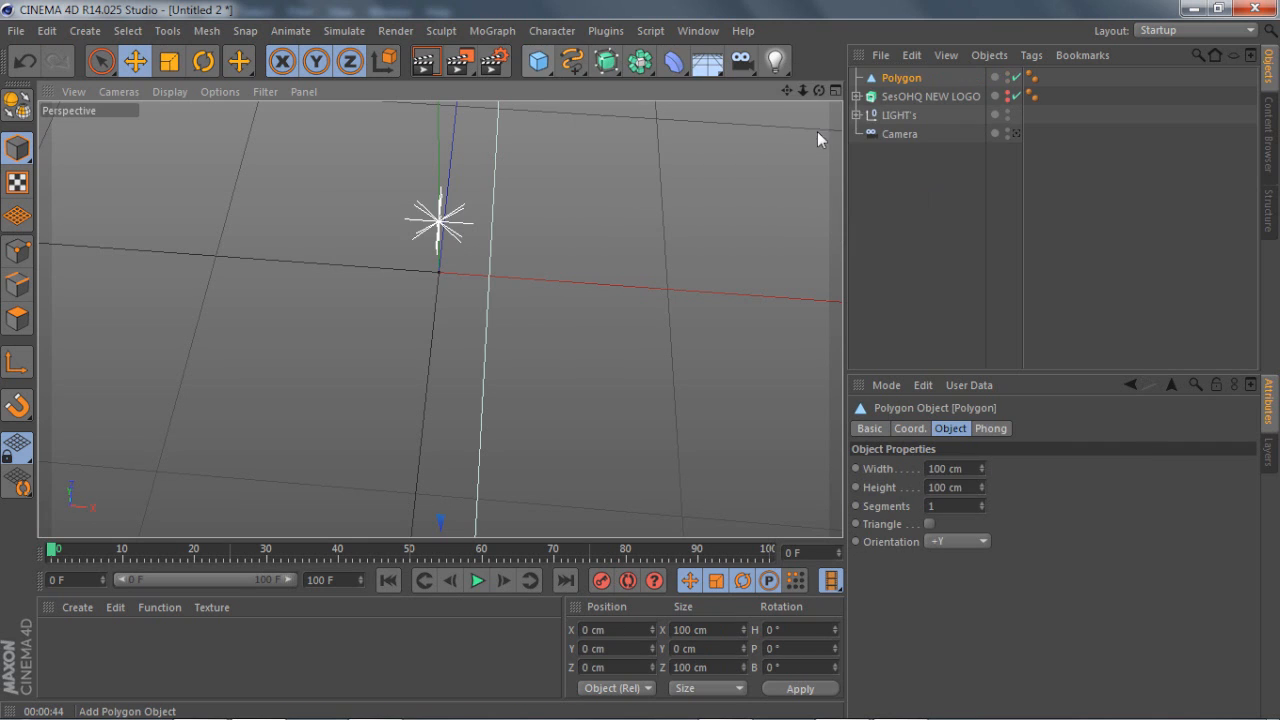
drag(819, 91, 848, 92)
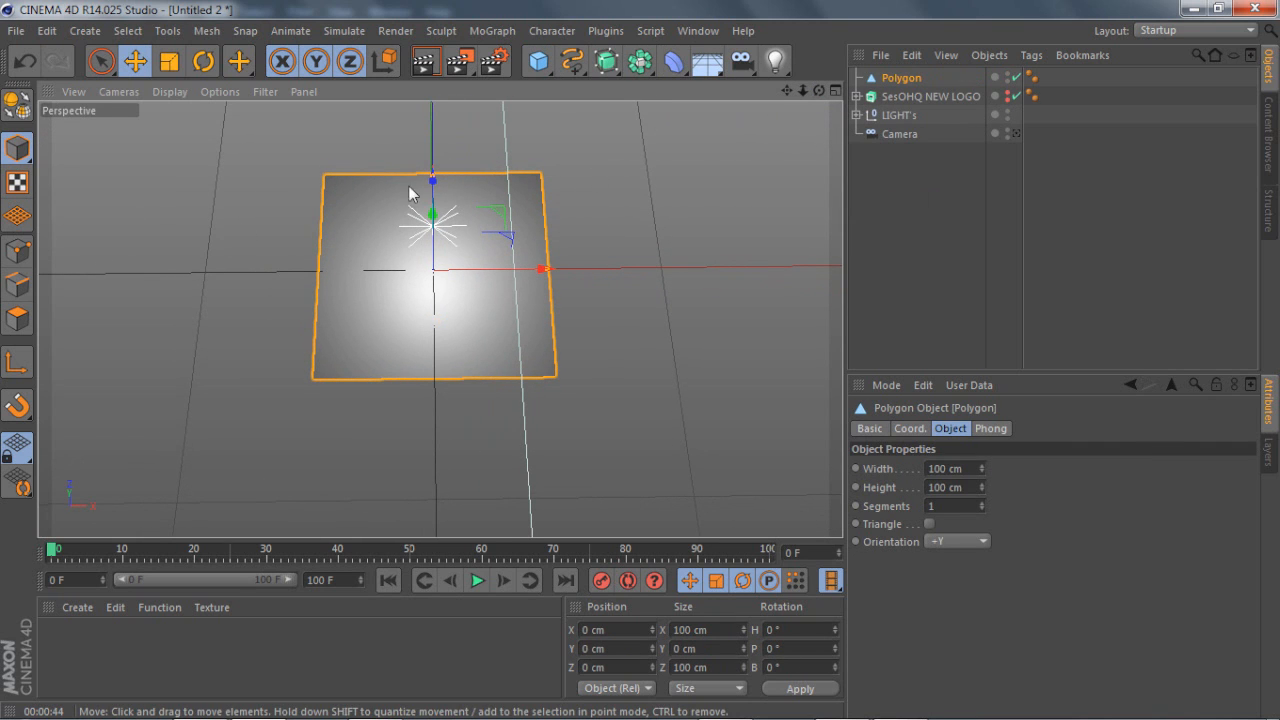
click(22, 256)
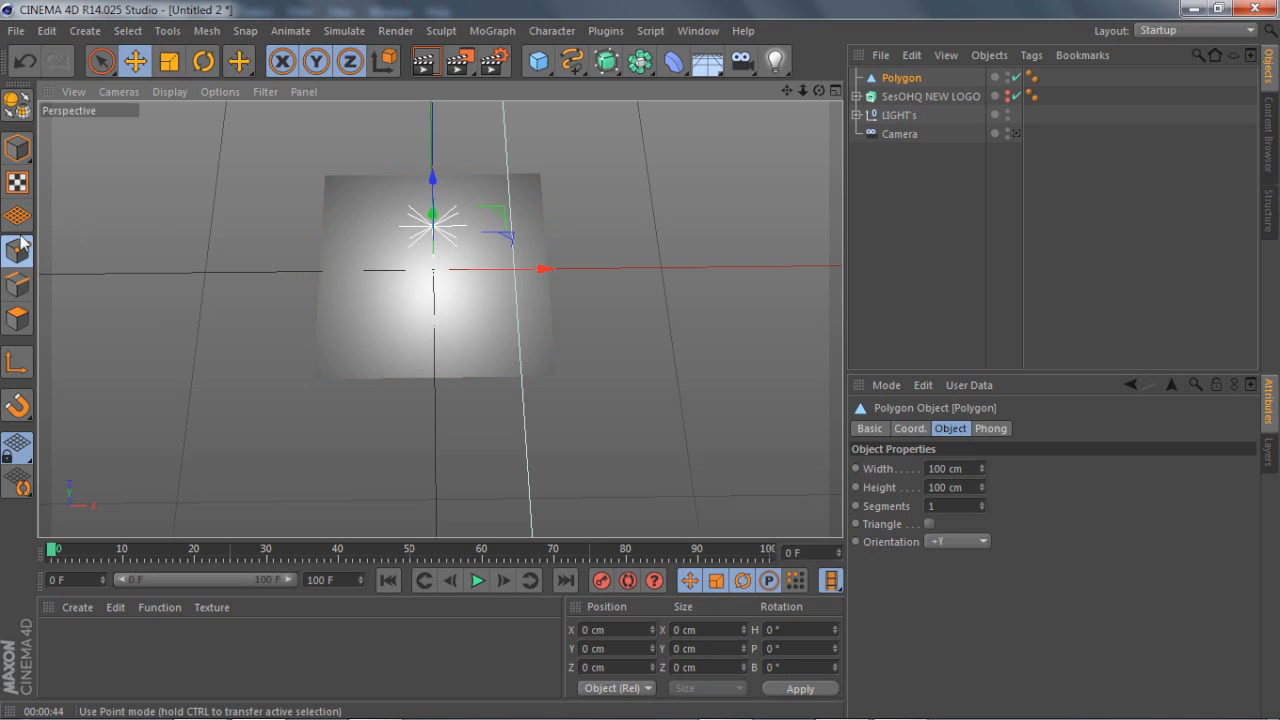
right_click(898, 85)
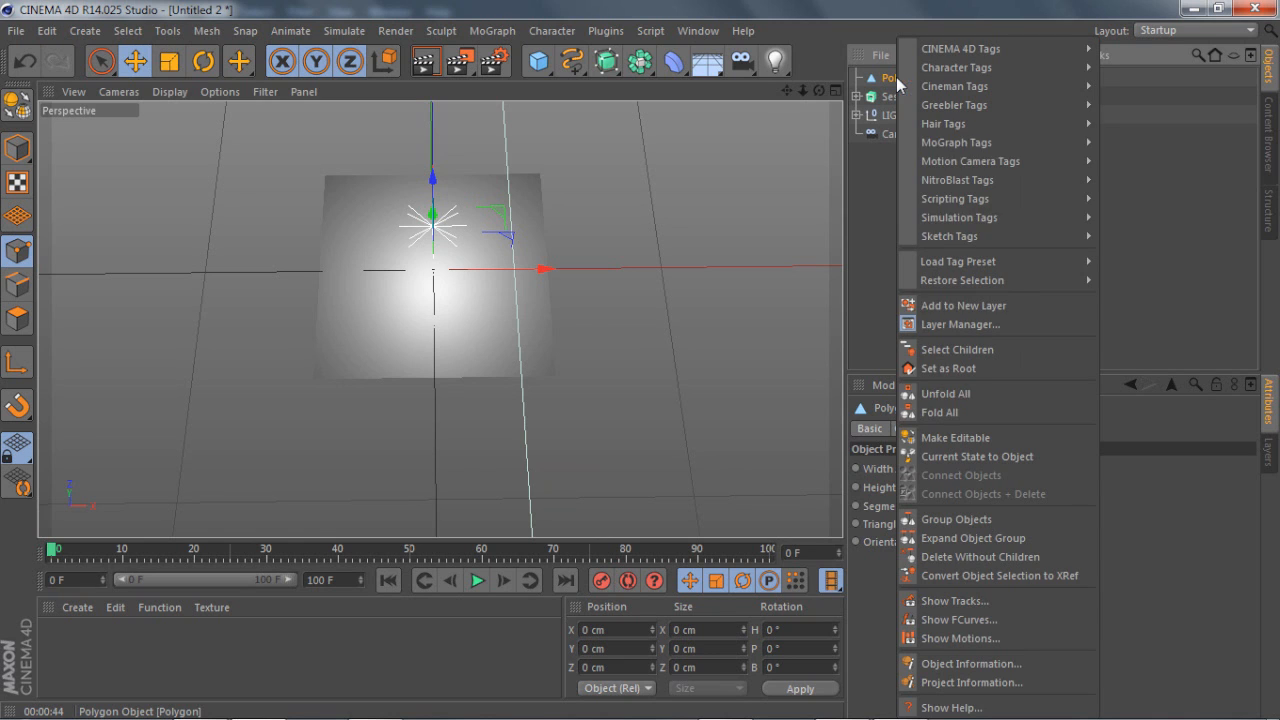
click(940, 436)
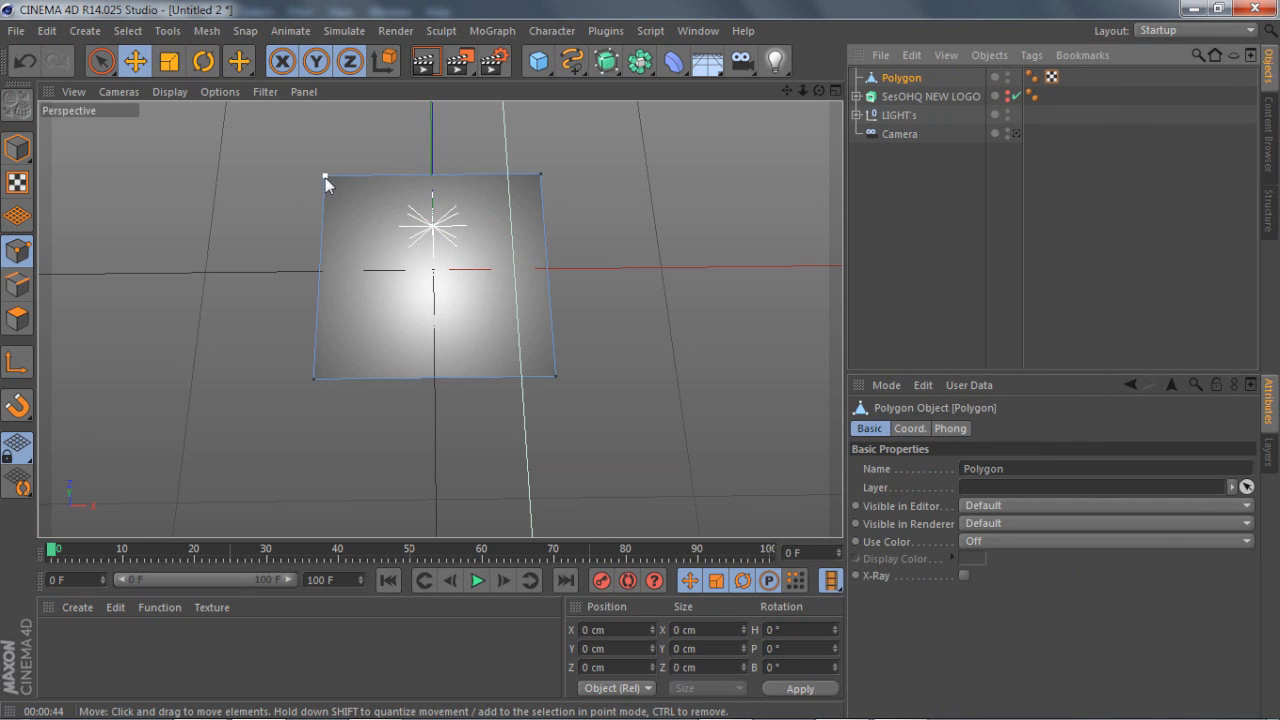
- Weld the two far corner points of the polygon at the midpoint between them to form a triangle
click(325, 176)
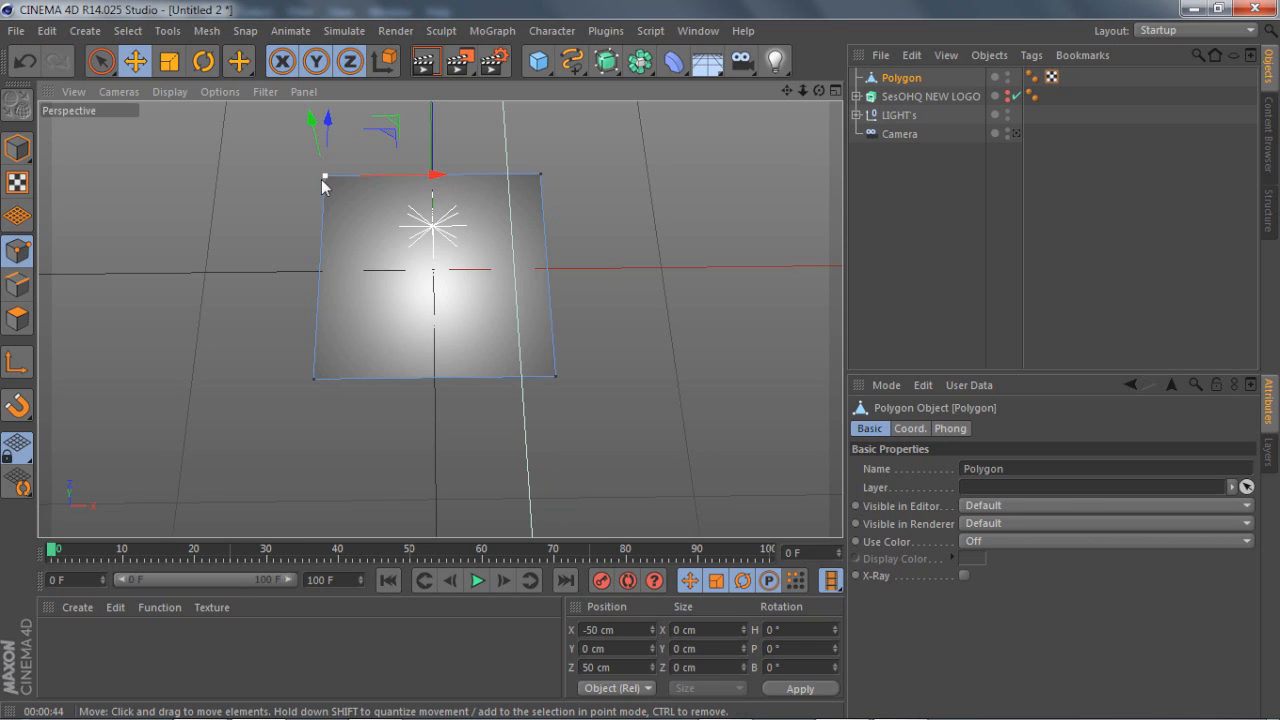
shift+click(540, 175)
right_click(118, 179)
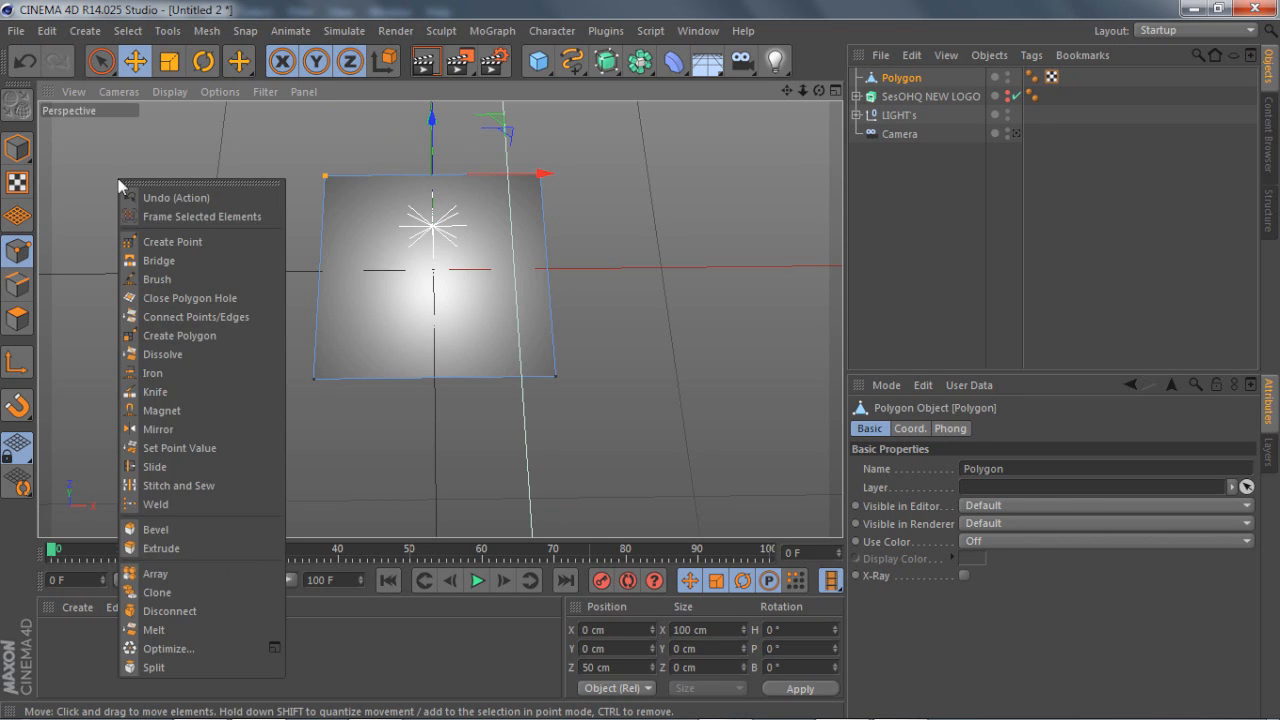
click(182, 504)
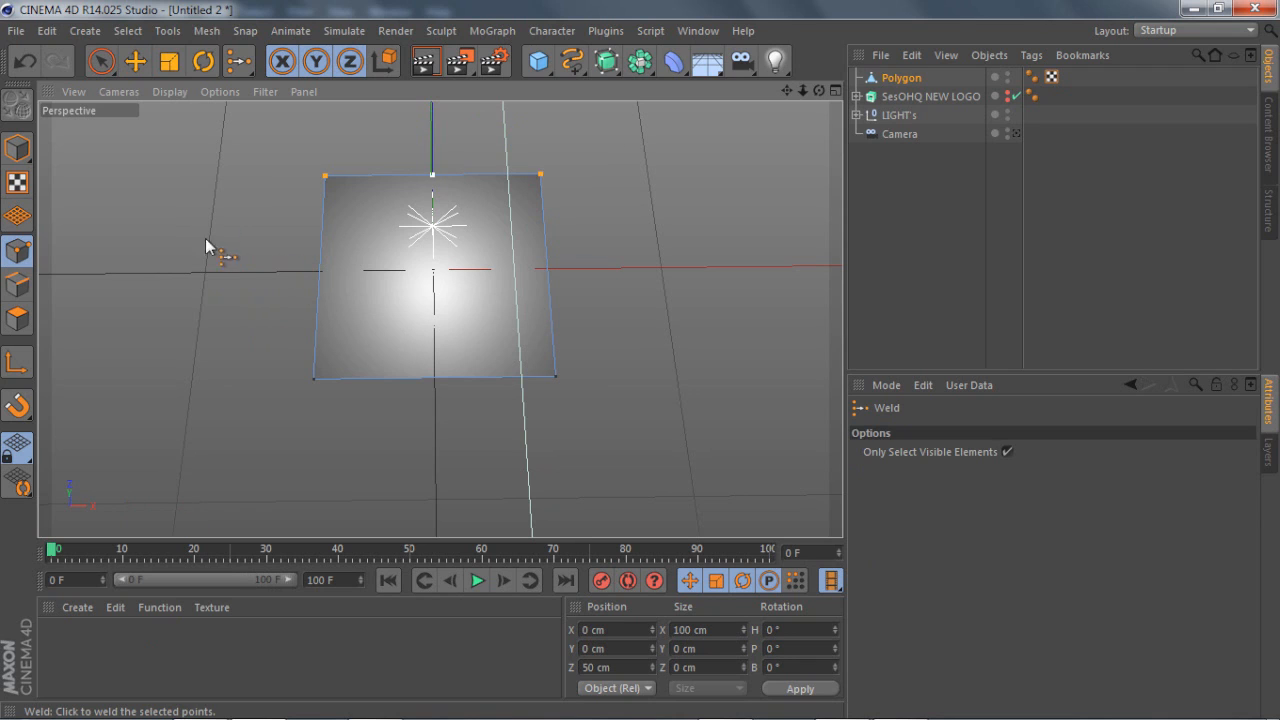
click(432, 178)
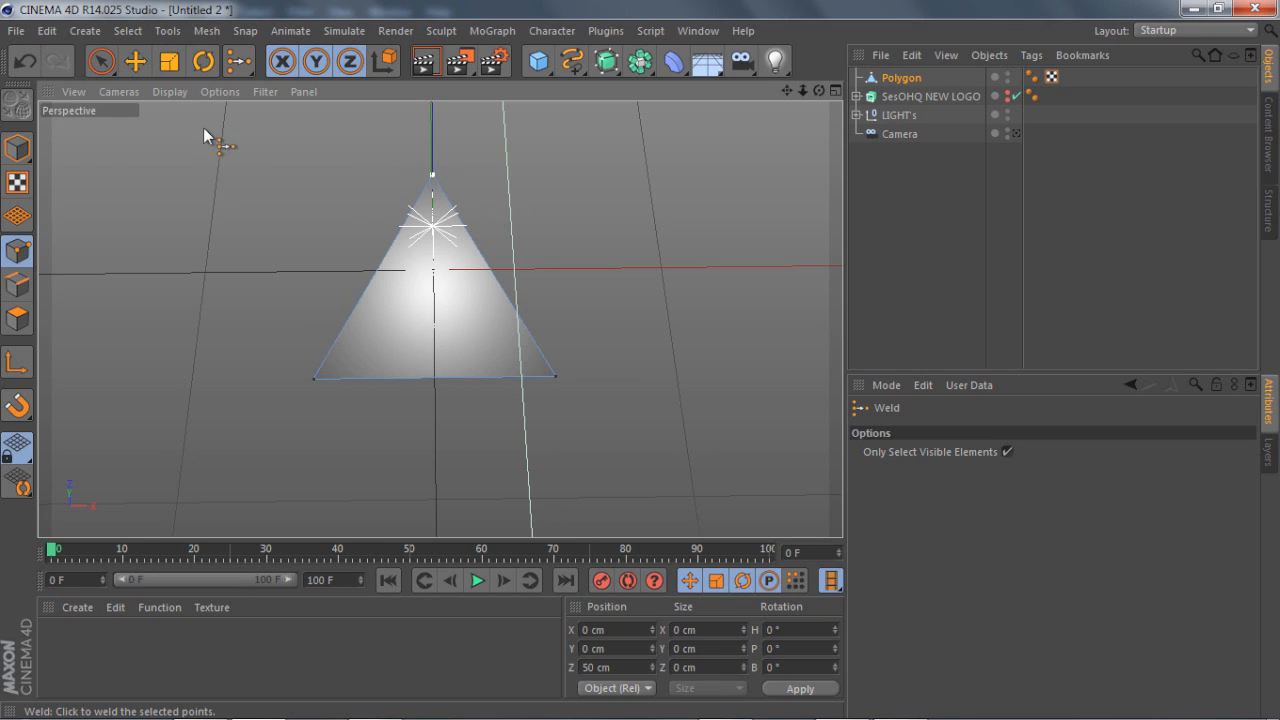
- Resize the whole triangle to 1.2 cm in both X and Z
click(18, 150)
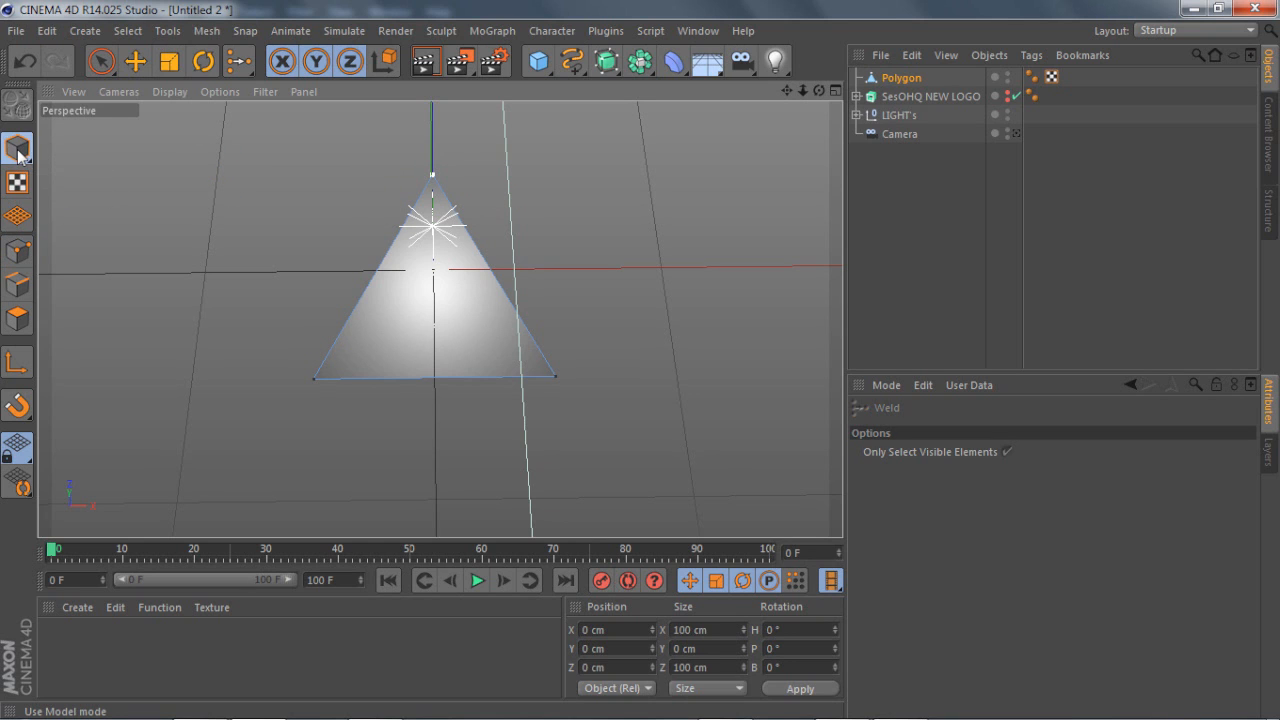
click(169, 61)
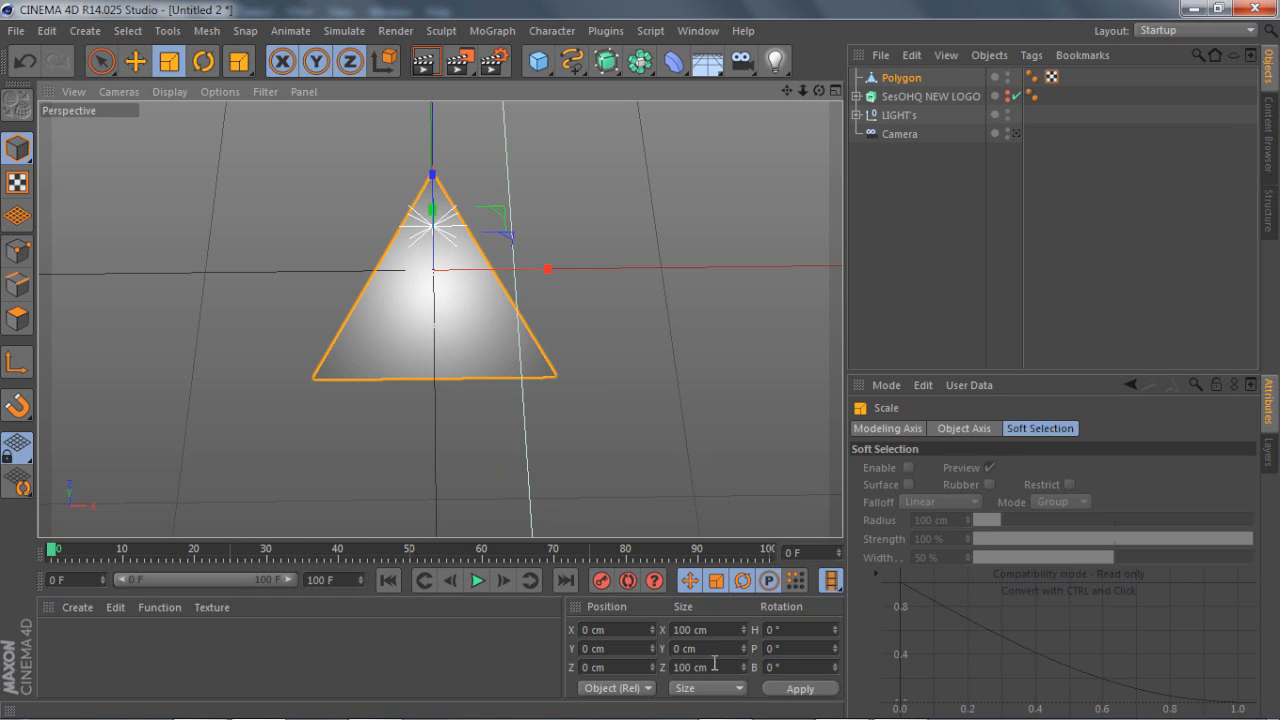
click(712, 629)
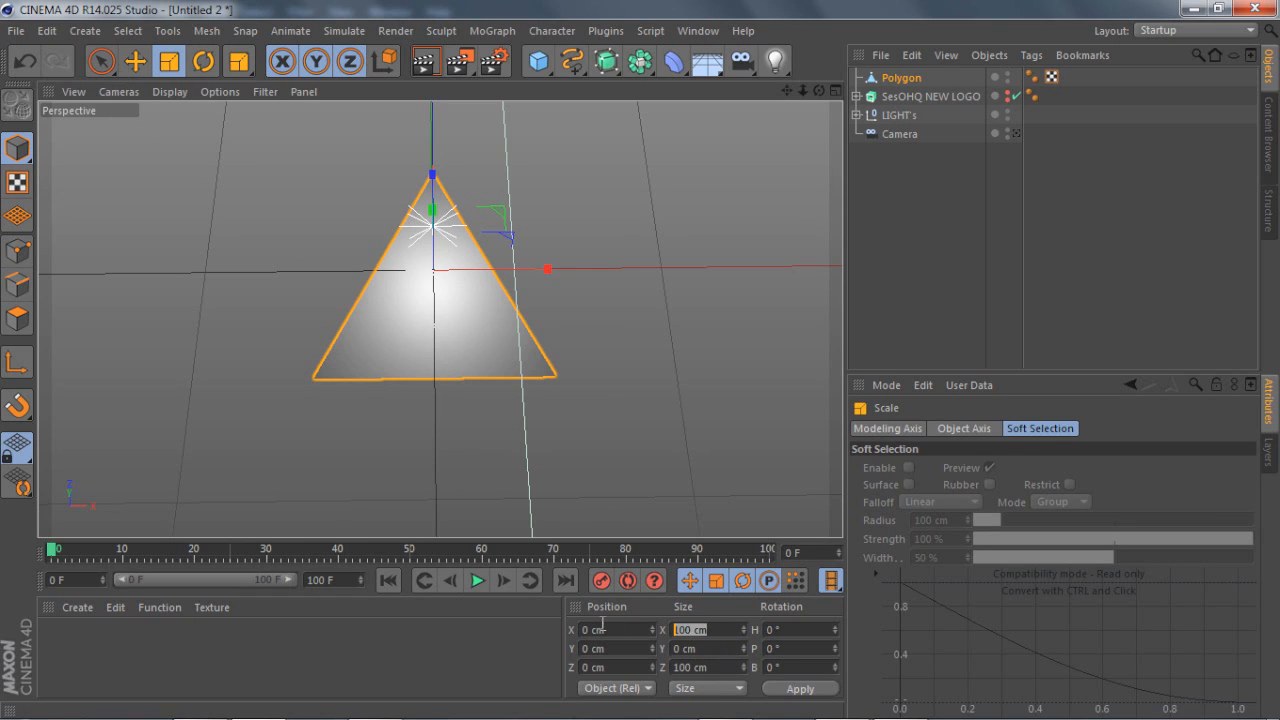
text(1.2)
click(671, 667)
text(1)
click(778, 688)
- Move the triangle to about X -107, Y 12, Z 28 cm and restore the camera view and the logo's visibility
click(135, 61)
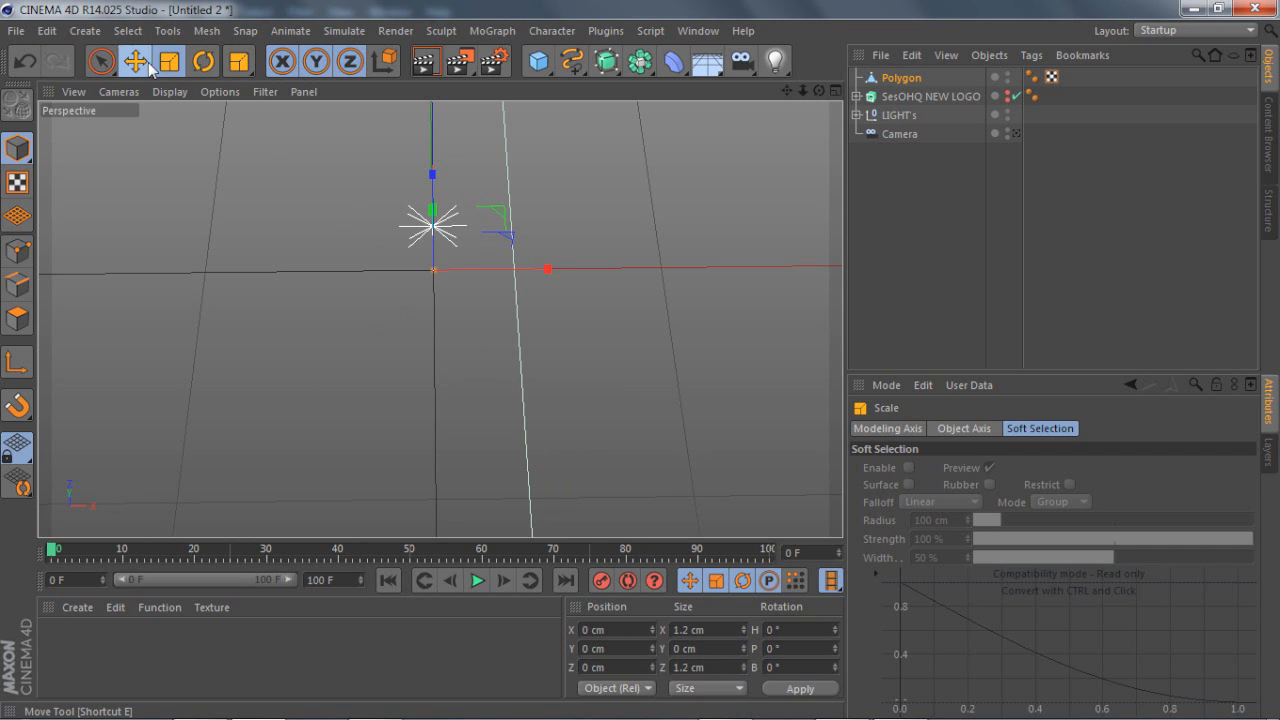
drag(605, 236, 356, 167)
click(1016, 133)
click(1012, 97)
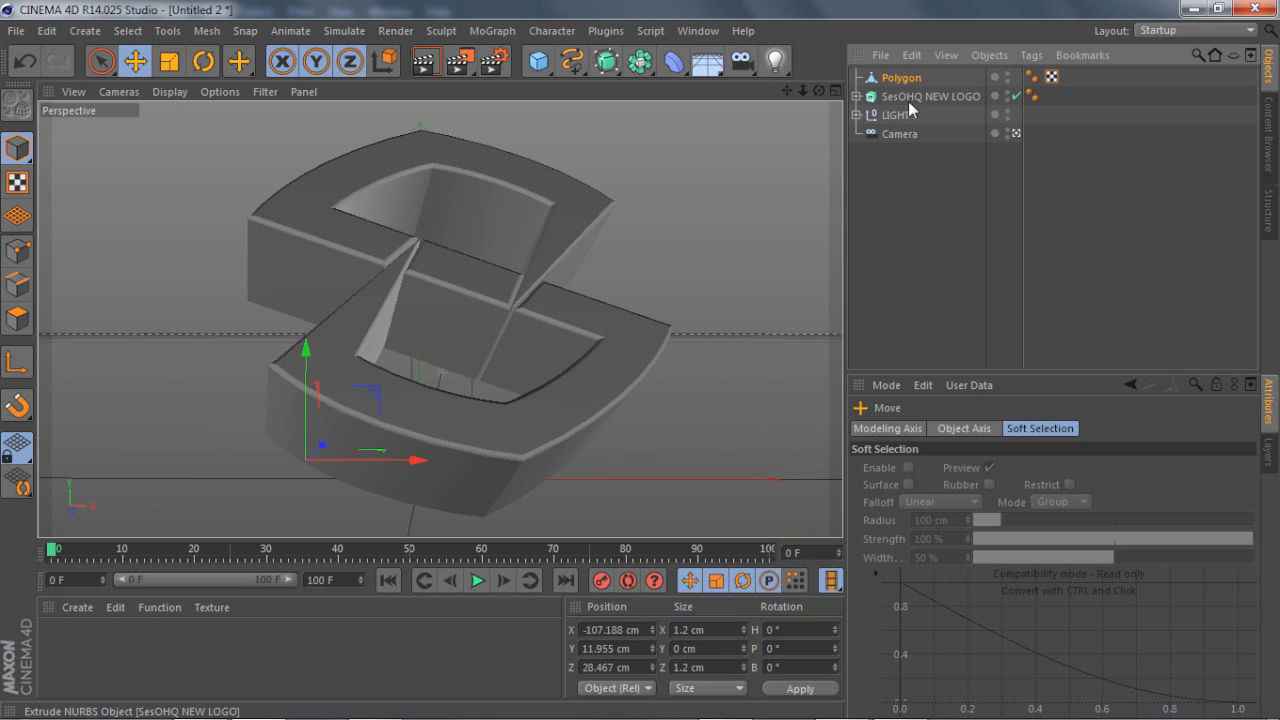
- Add a MoGraph Cloner and make the Polygon object its child
click(903, 79)
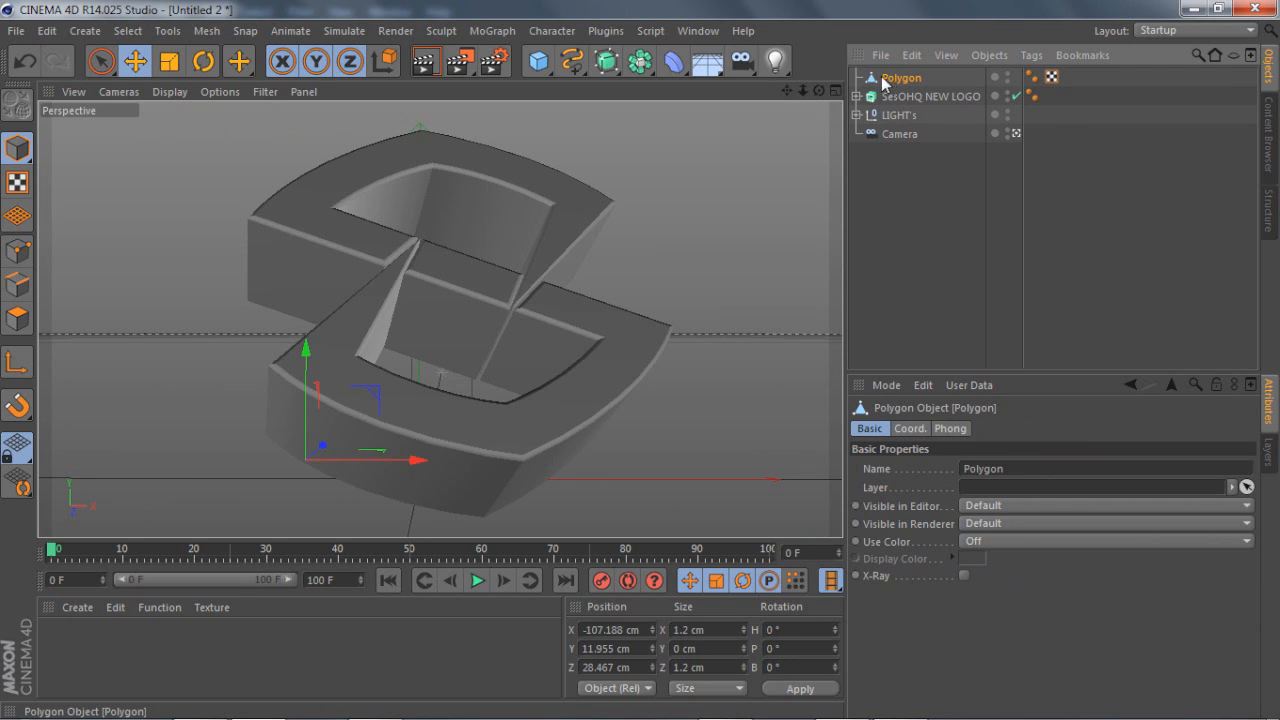
click(494, 31)
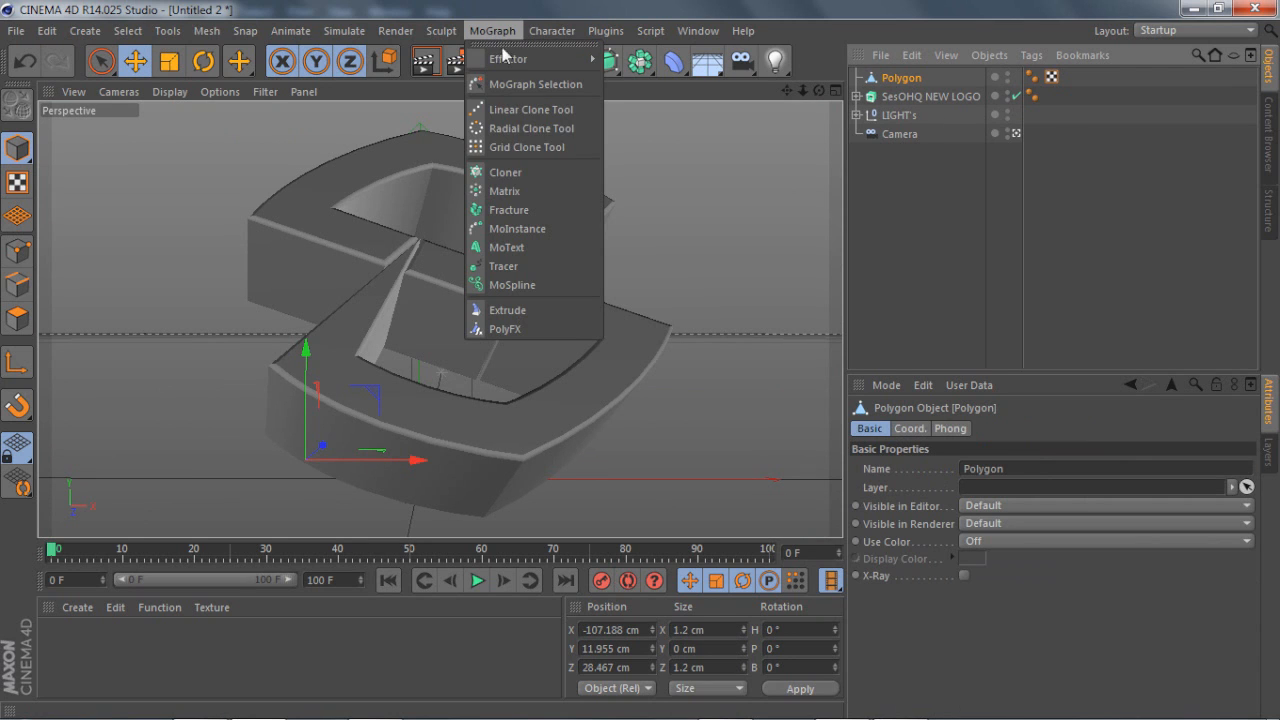
click(503, 172)
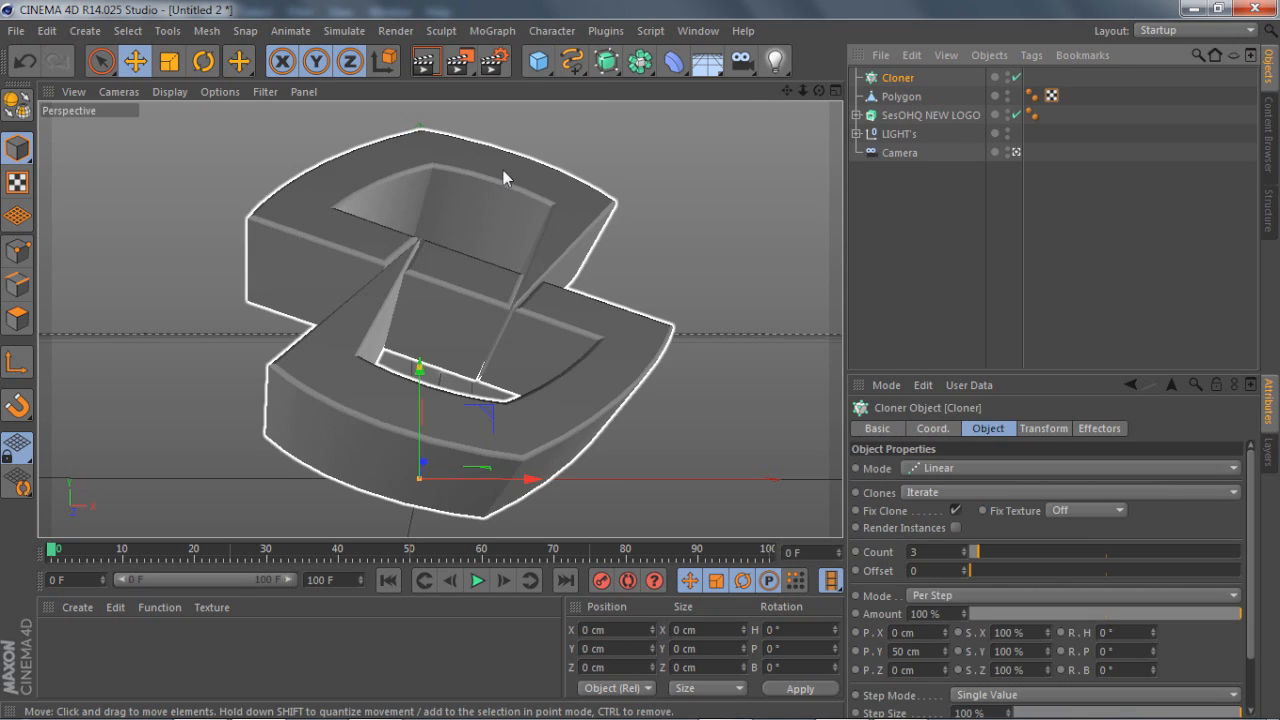
click(876, 97)
drag(883, 103, 890, 84)
- Set the Cloner's mode to Object and assign SesOHQ NEW LOGO as the object to clone onto
click(890, 80)
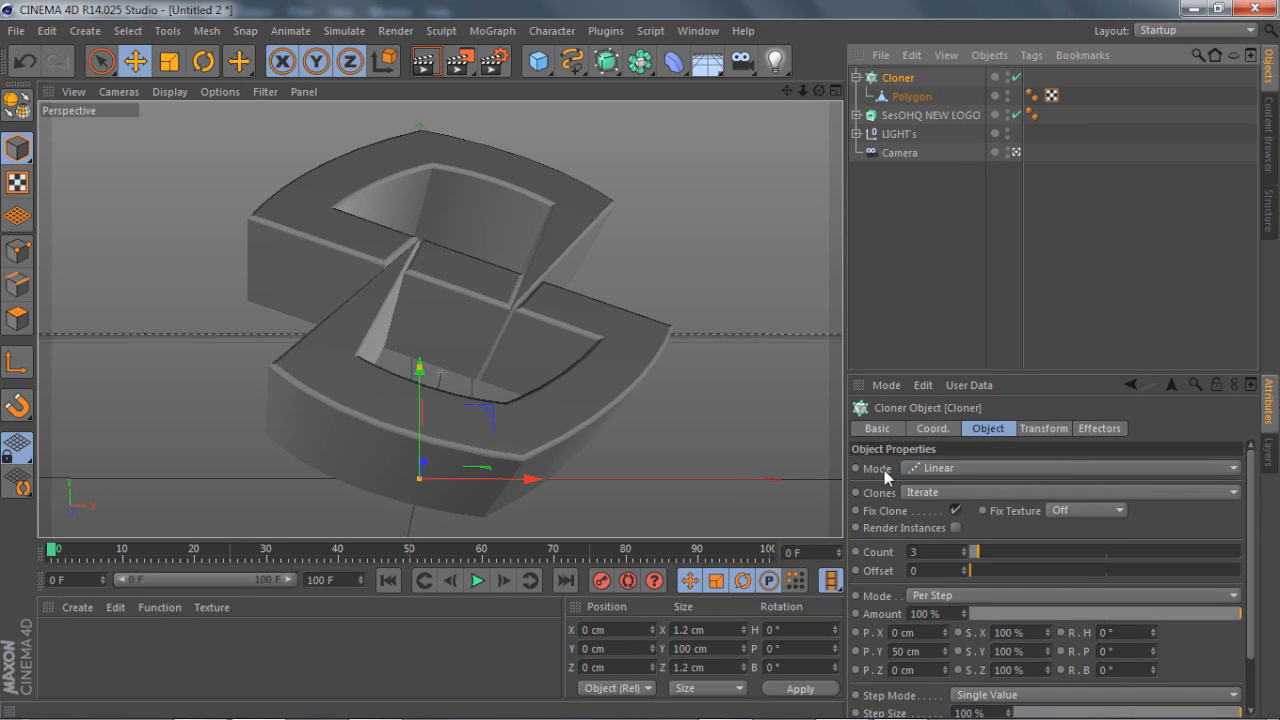
click(928, 470)
click(930, 487)
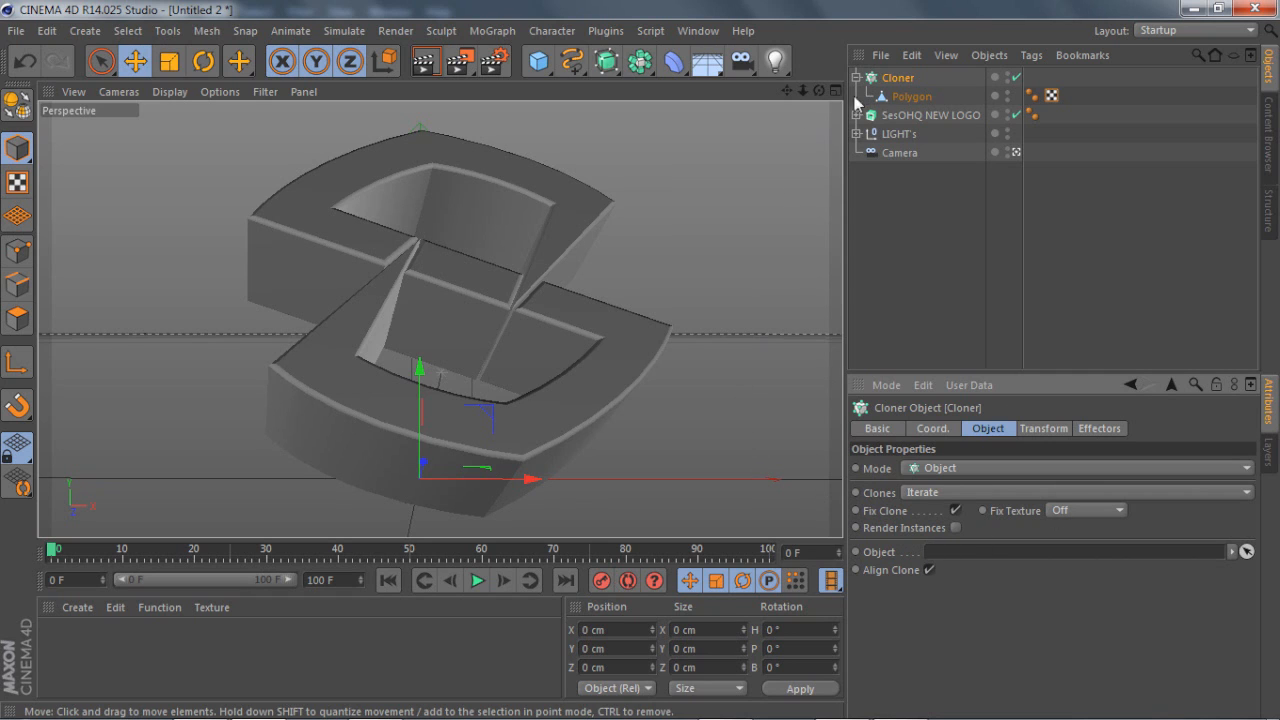
click(903, 117)
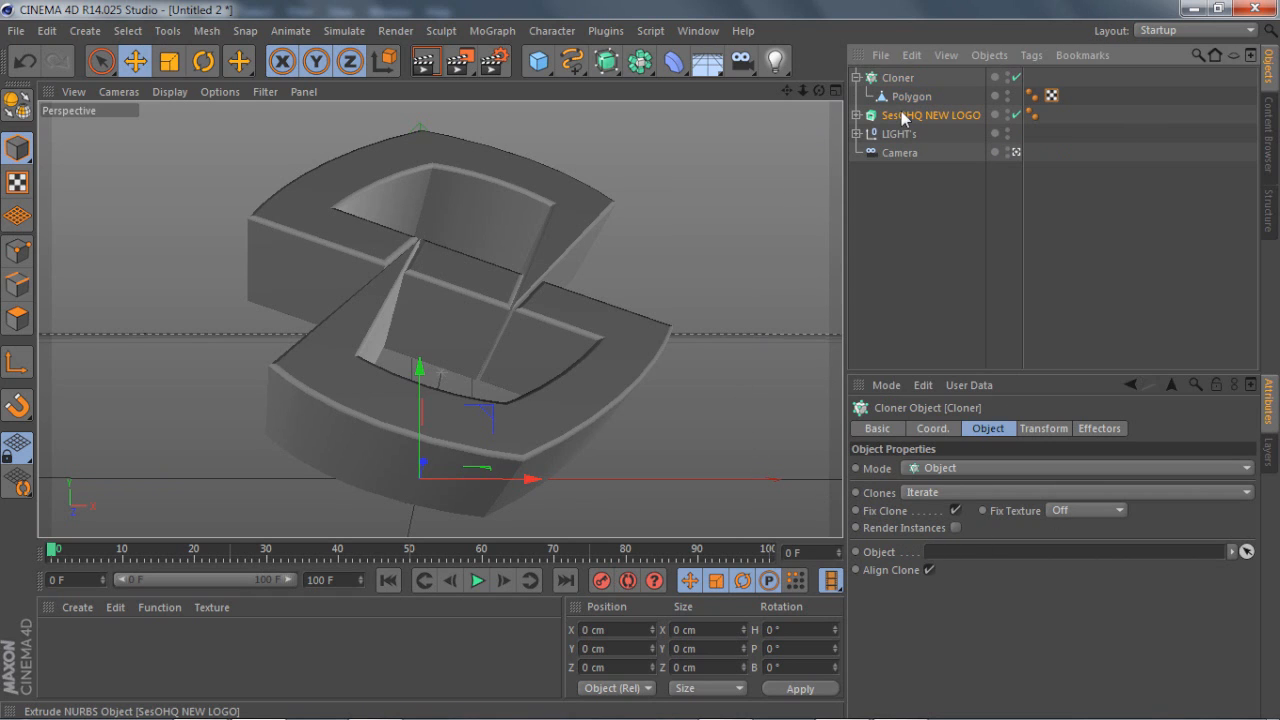
drag(903, 117, 958, 558)
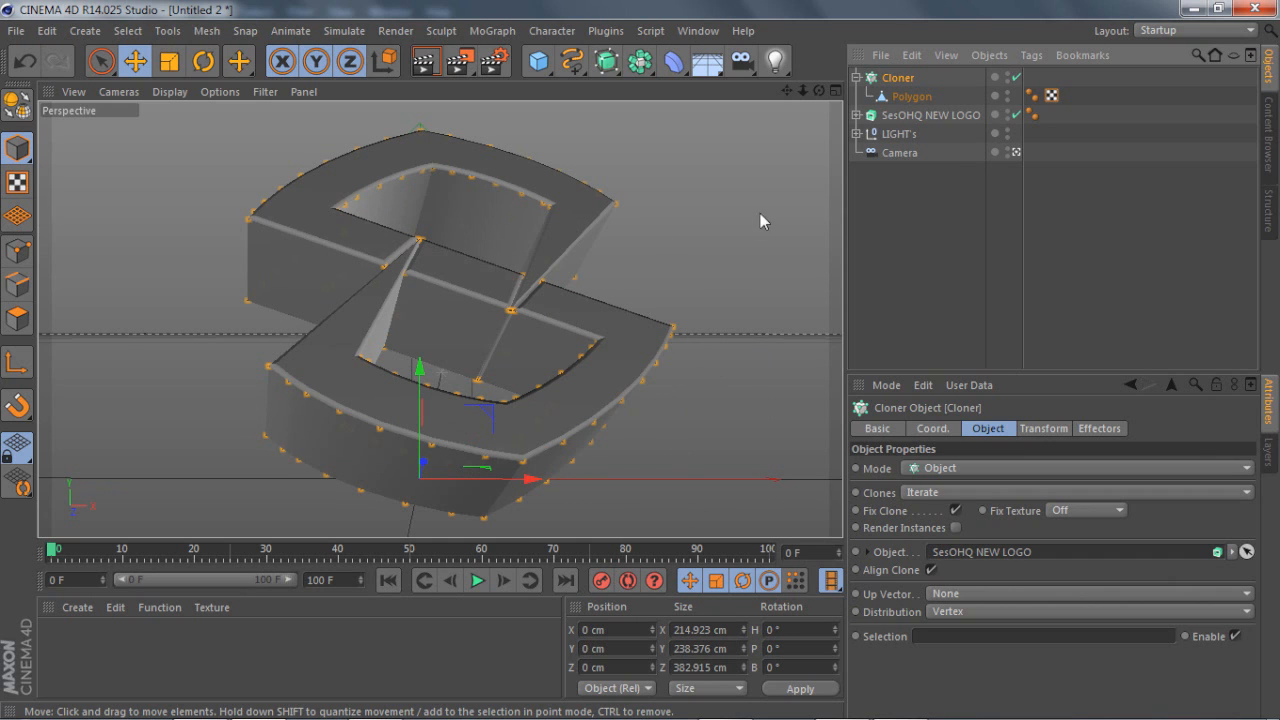
- Hide the original SesOHQ NEW LOGO in the viewport and make a copy of it
click(1008, 112)
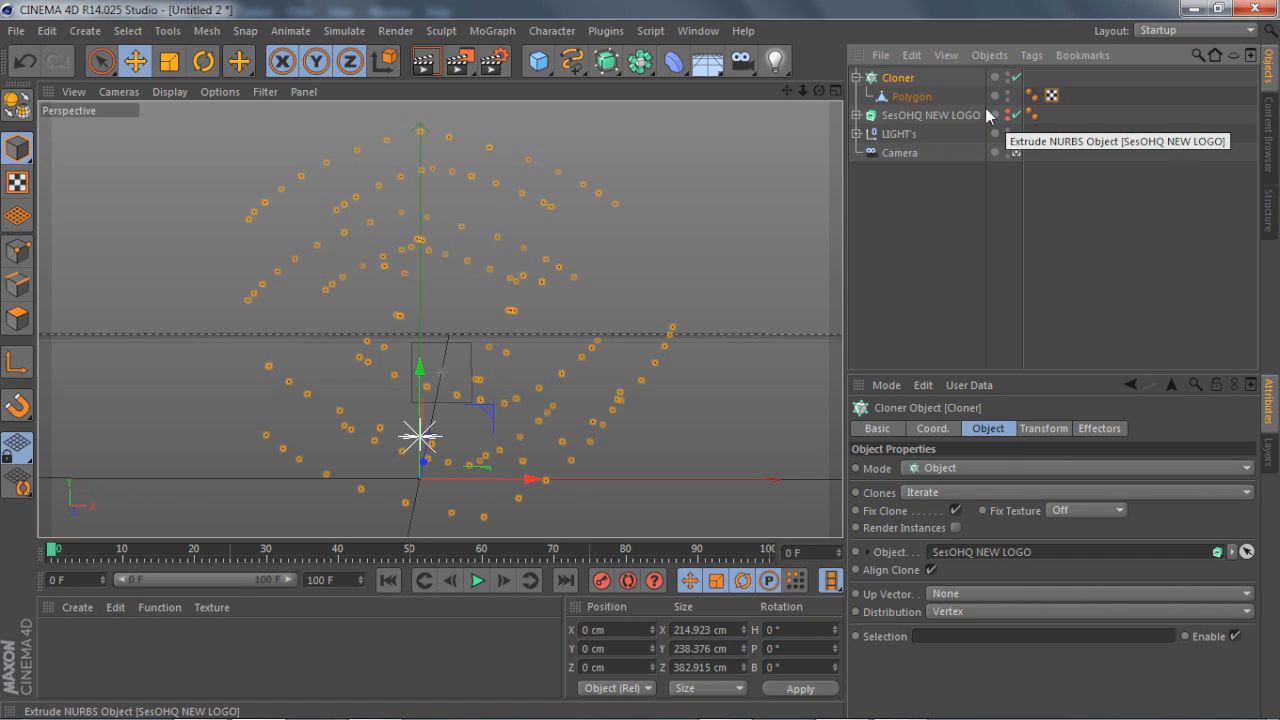
click(908, 114)
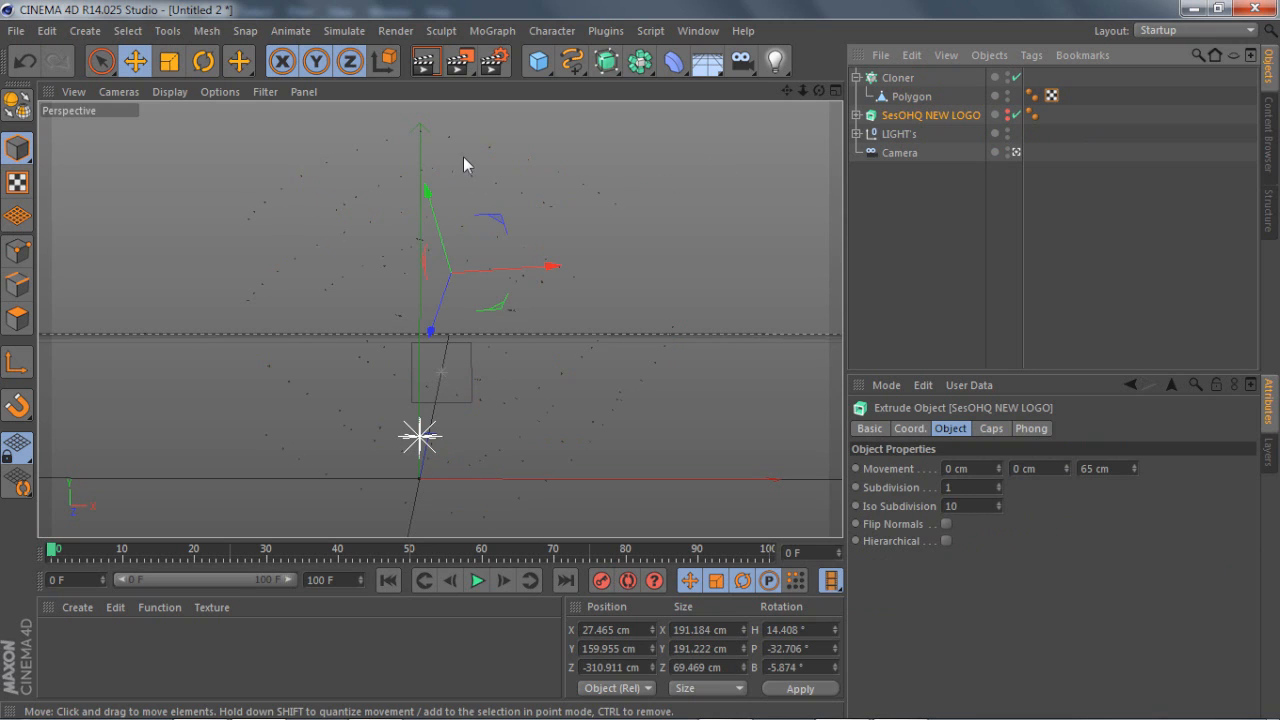
key(ctrl+c)
key(ctrl+v)
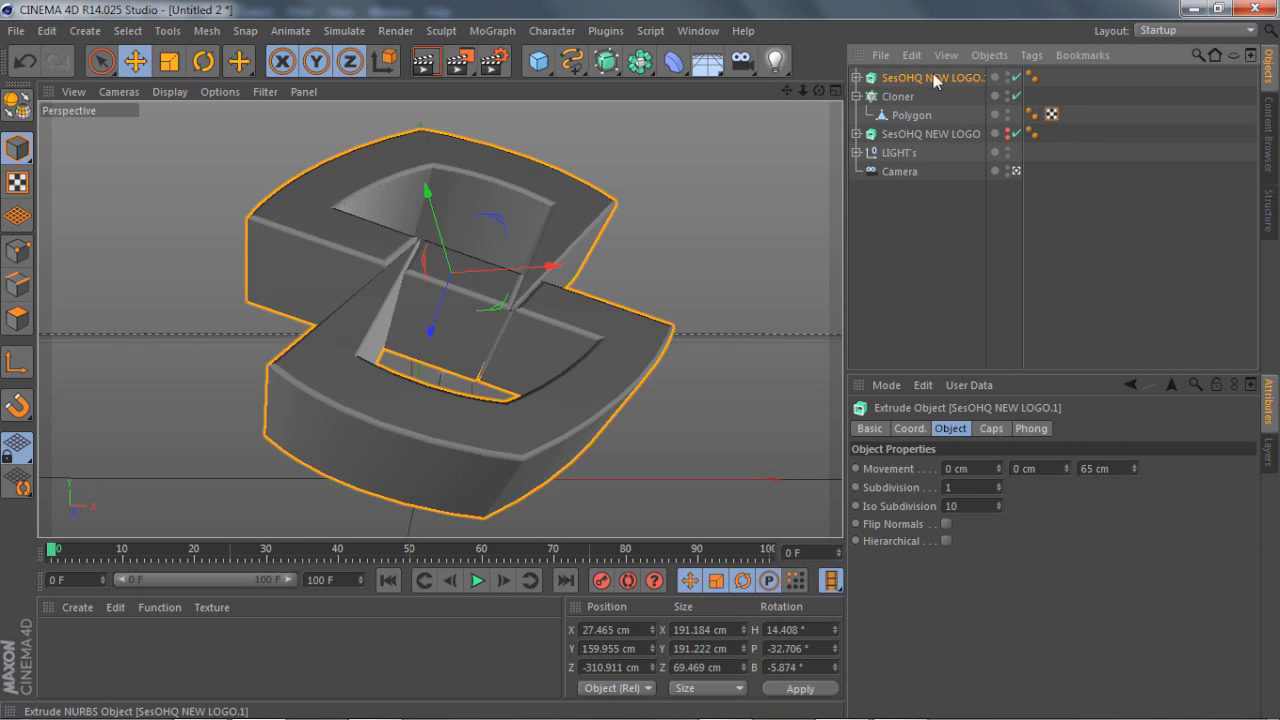
- Scale the copied logo down uniformly to about 155 × 155 × 56 cm so it sits inside the clones
click(169, 61)
drag(257, 135, 125, 166)
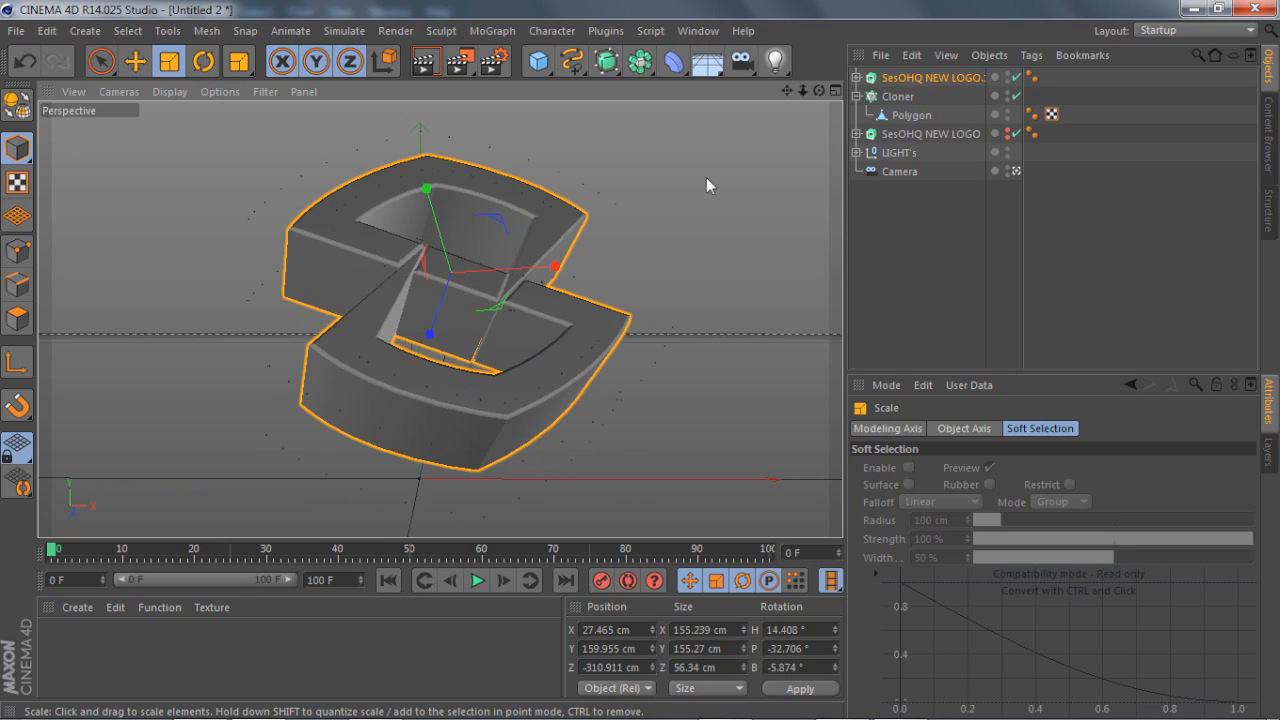
click(945, 81)
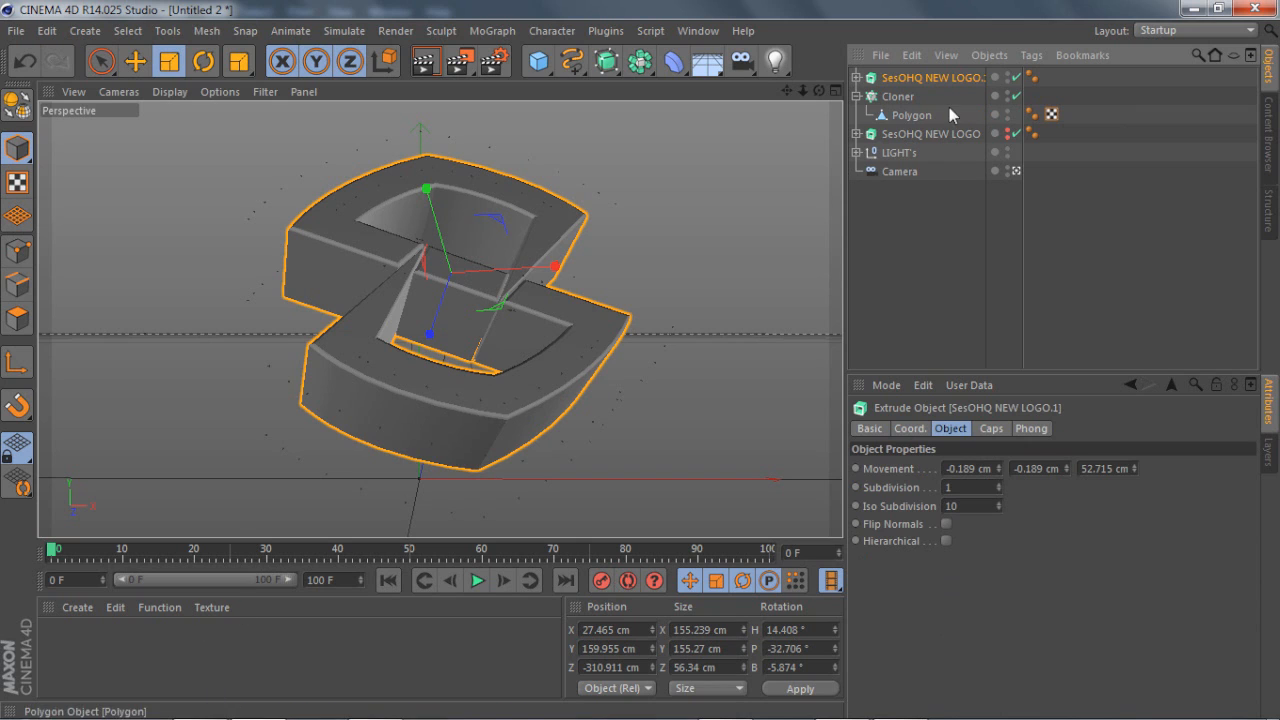
- Delete the scaled-down logo copy and change the Cloner's distribution to Edge
key(Delete)
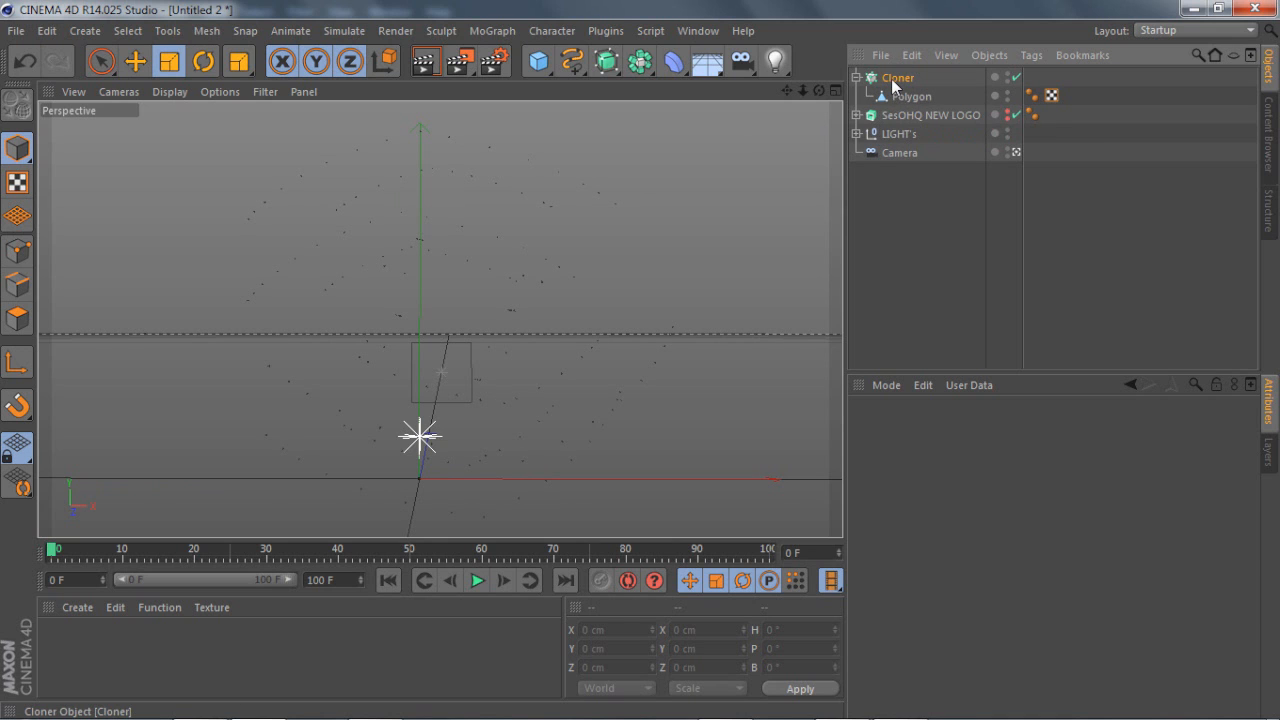
click(894, 80)
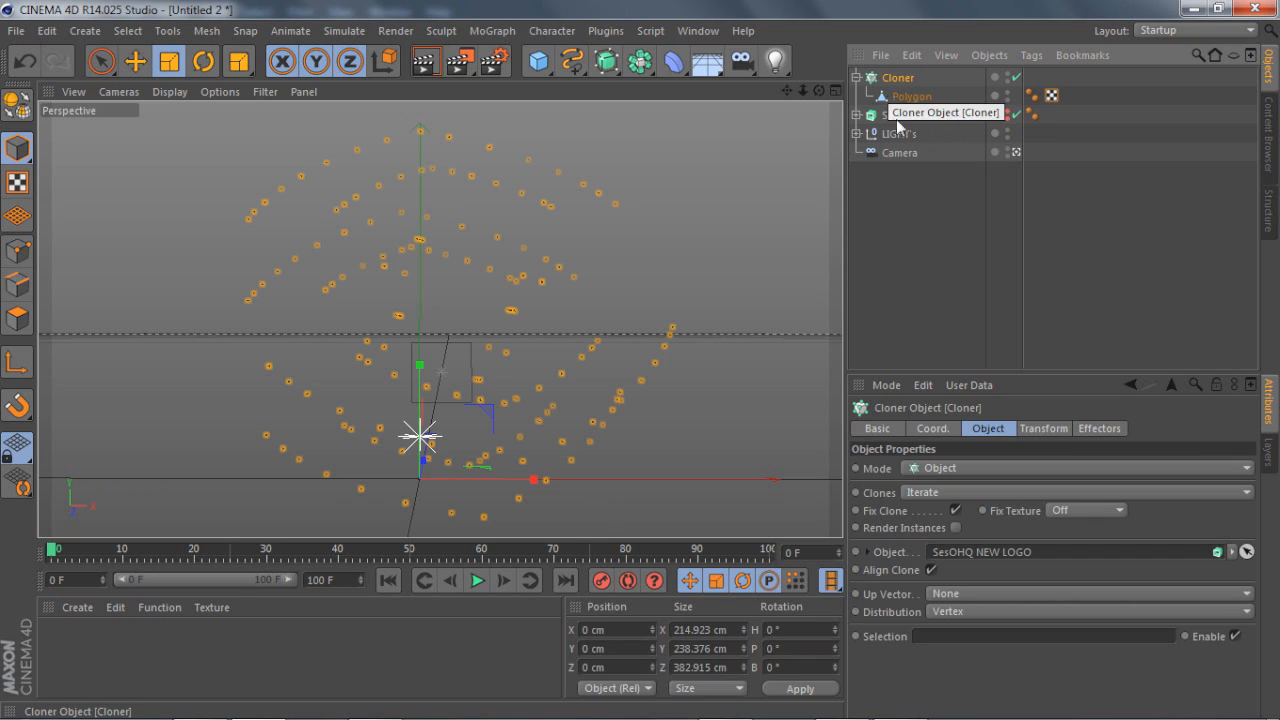
click(957, 611)
click(954, 650)
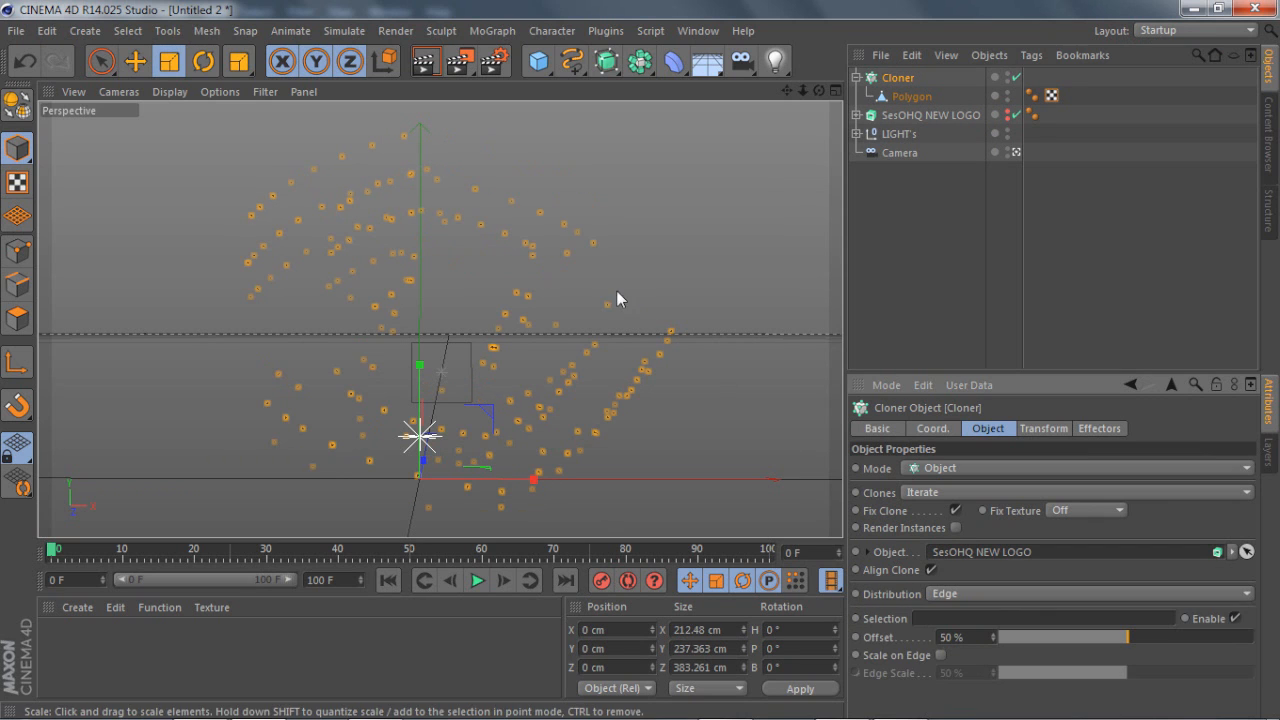
click(893, 296)
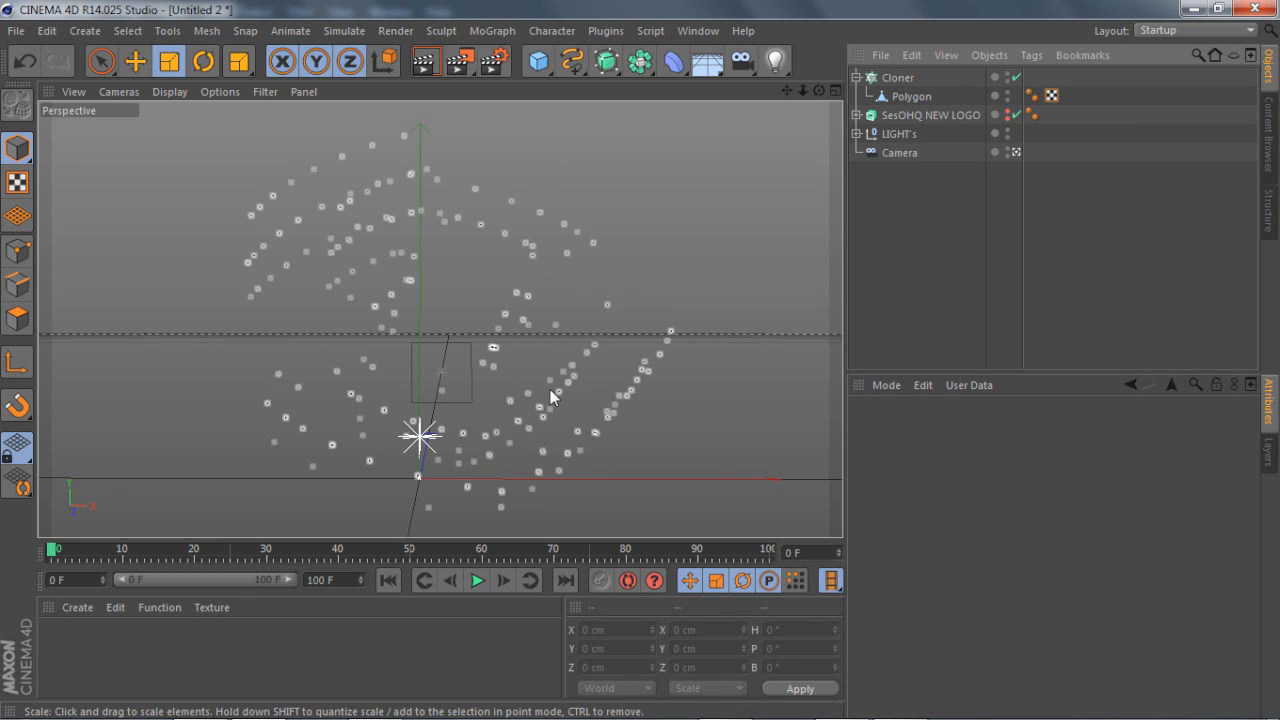
- Create a new material and set its color to blue, RGB 75, 105, 204
click(70, 607)
click(105, 448)
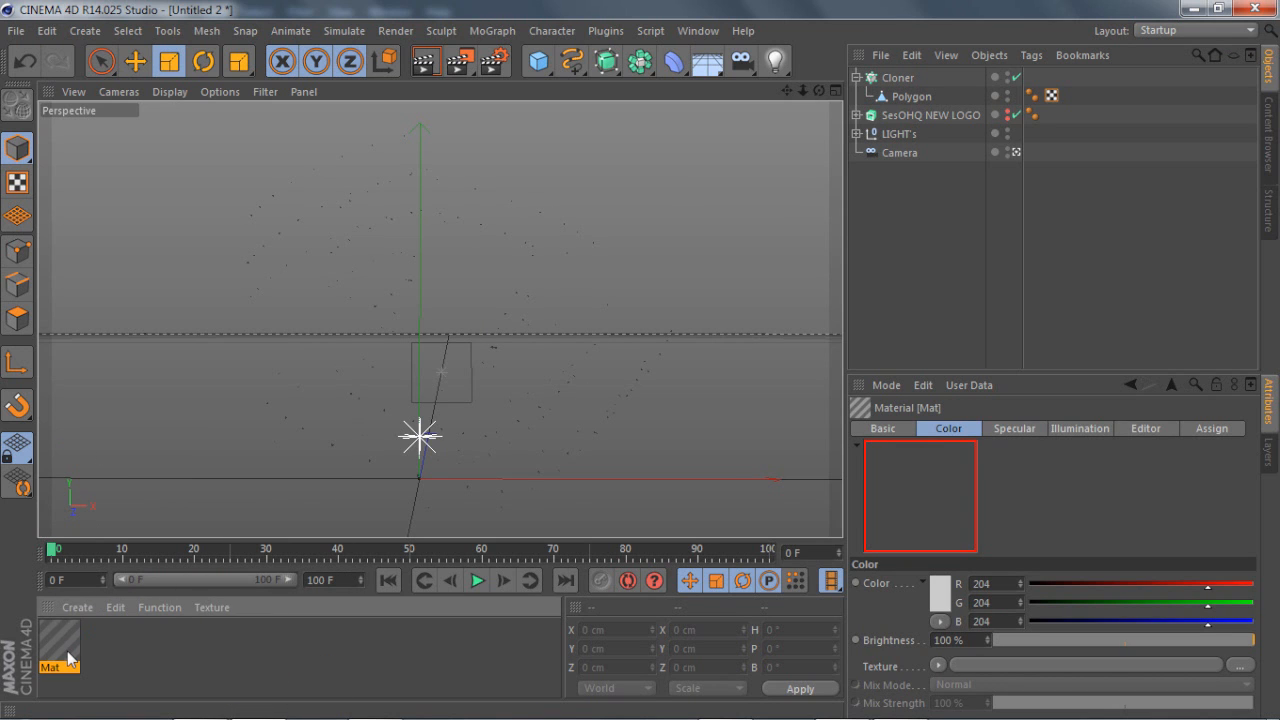
double_click(67, 655)
click(331, 324)
click(656, 196)
click(686, 211)
- Enable the Glow channel on the blue material with its default settings and close the Material Editor
click(352, 510)
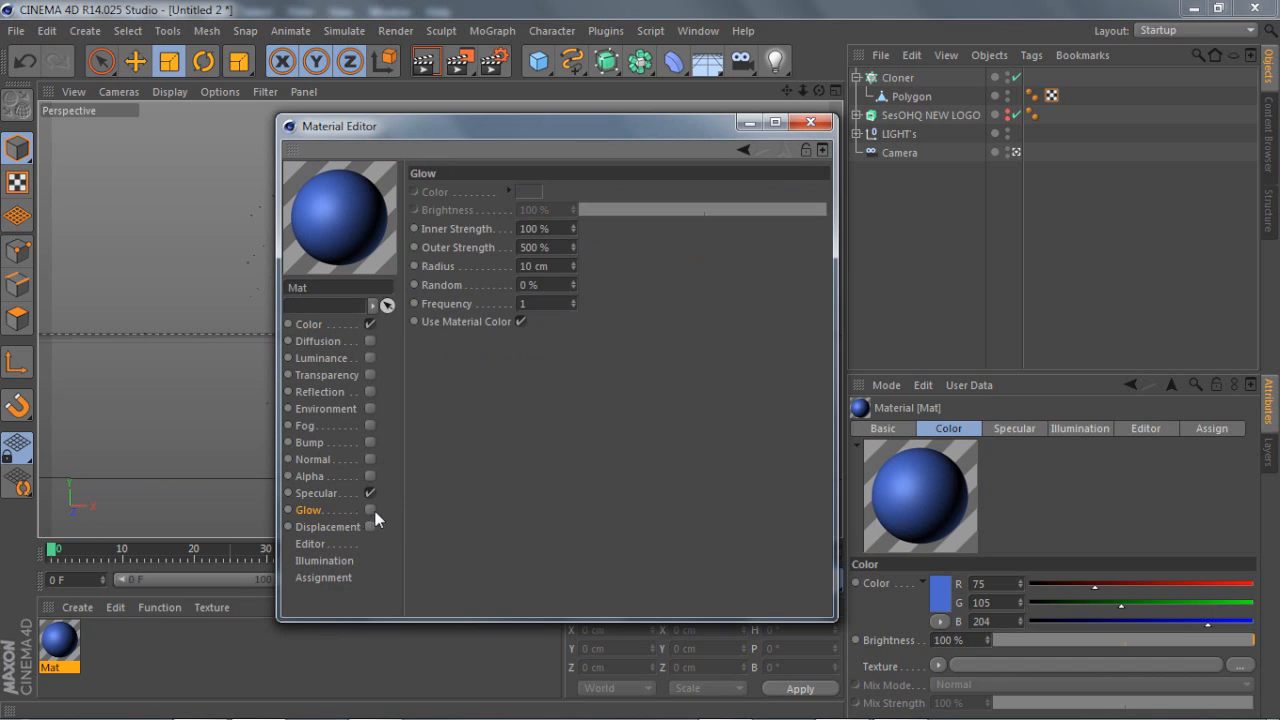
click(369, 510)
click(799, 127)
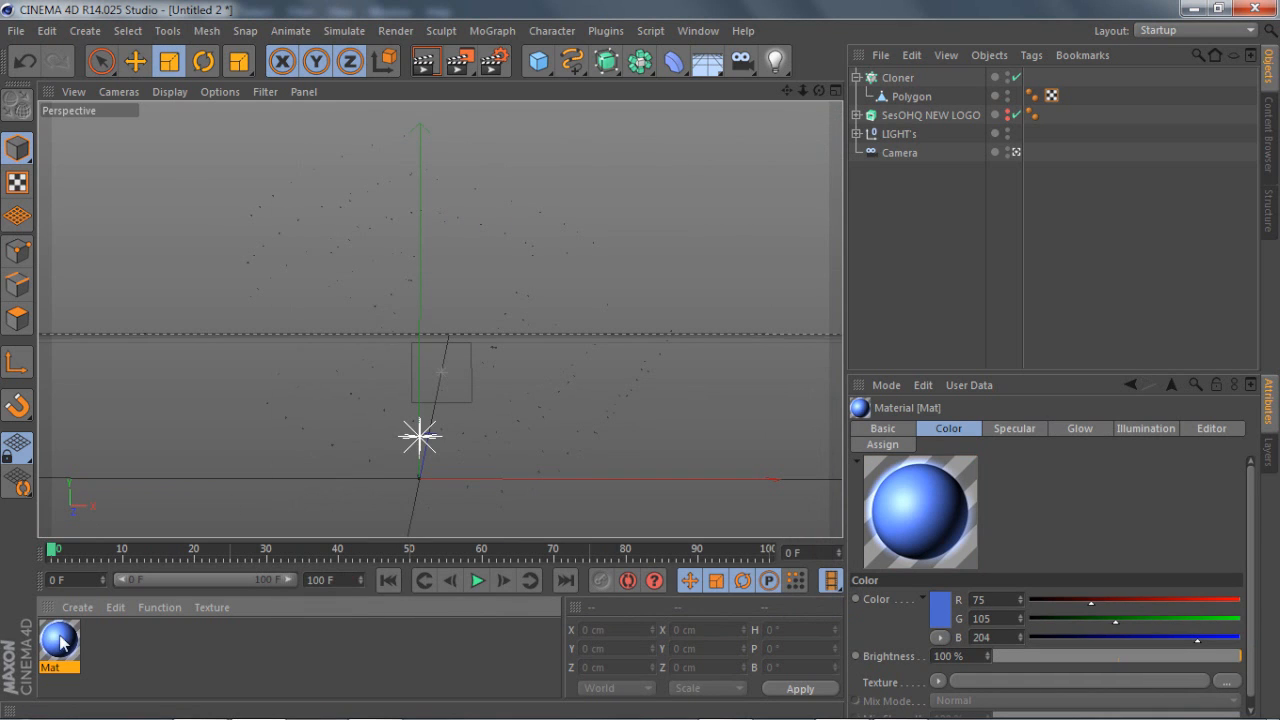
- Apply the blue glowing material to the Cloner and preview the clones with a viewport render
drag(851, 161, 886, 78)
click(923, 226)
click(423, 64)
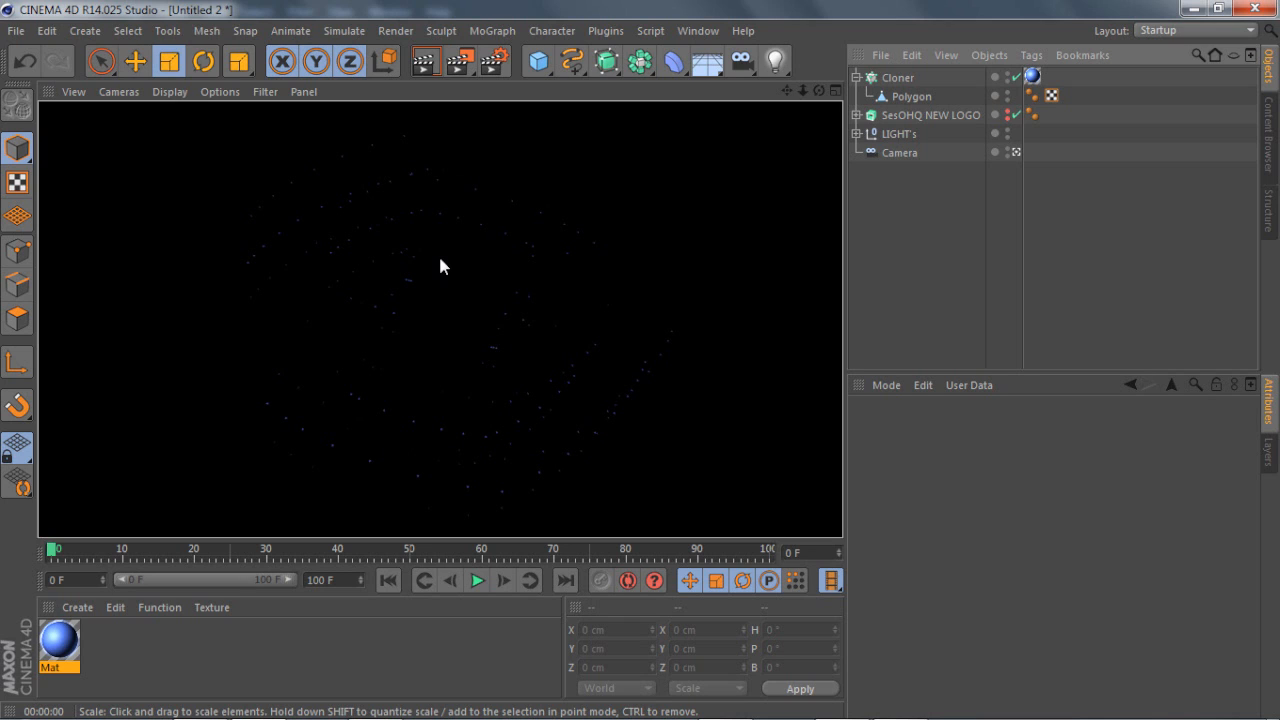
click(893, 78)
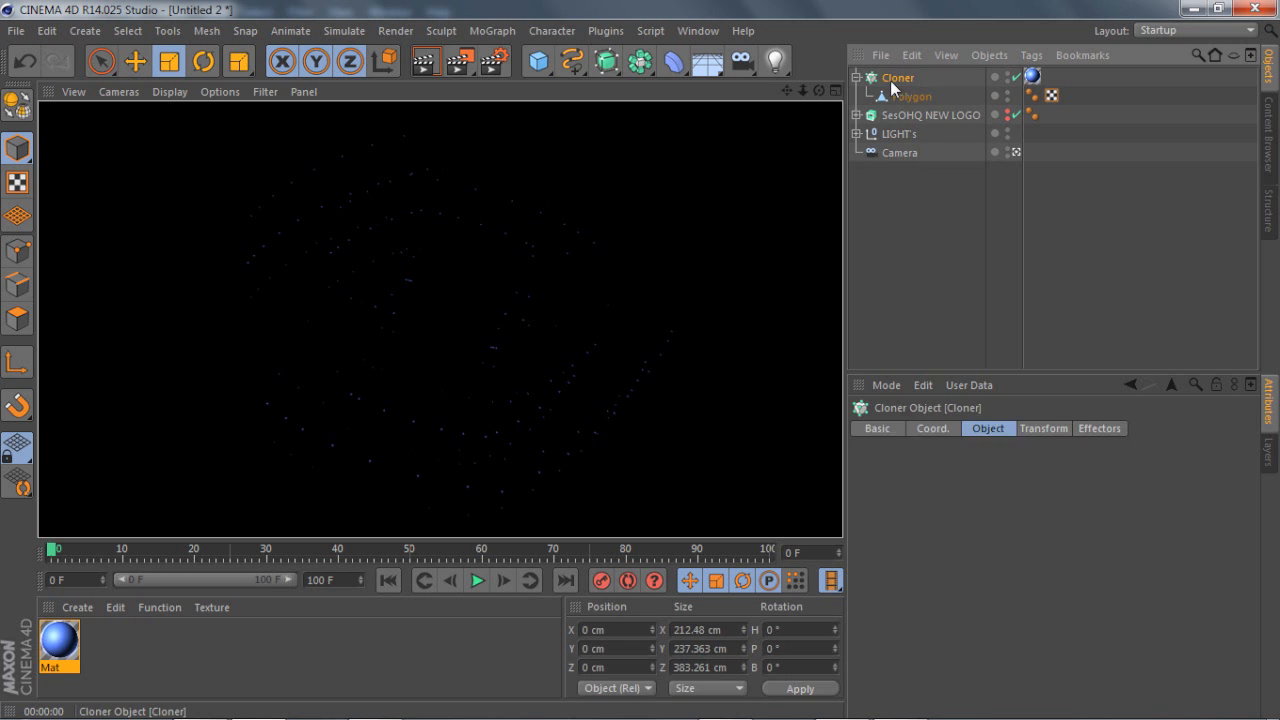
mouse_move(819, 90)
mouse_down()
mouse_move(750, 85)
mouse_move(815, 150)
mouse_move(785, 75)
mouse_move(825, 130)
mouse_move(775, 135)
mouse_move(828, 130)
mouse_move(838, 115)
mouse_move(825, 95)
mouse_up()
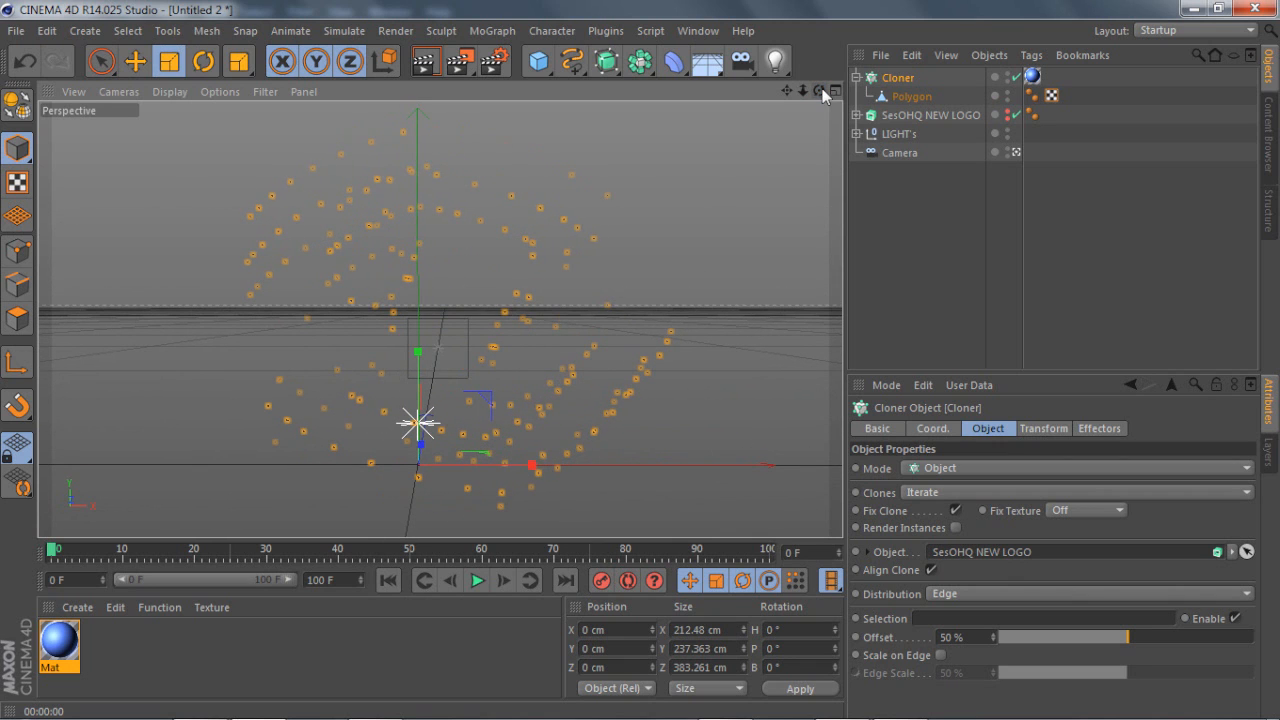
- Open NitroBlast Main with the SesOHQ NEW LOGO extrude selected as the object to fracture
click(909, 116)
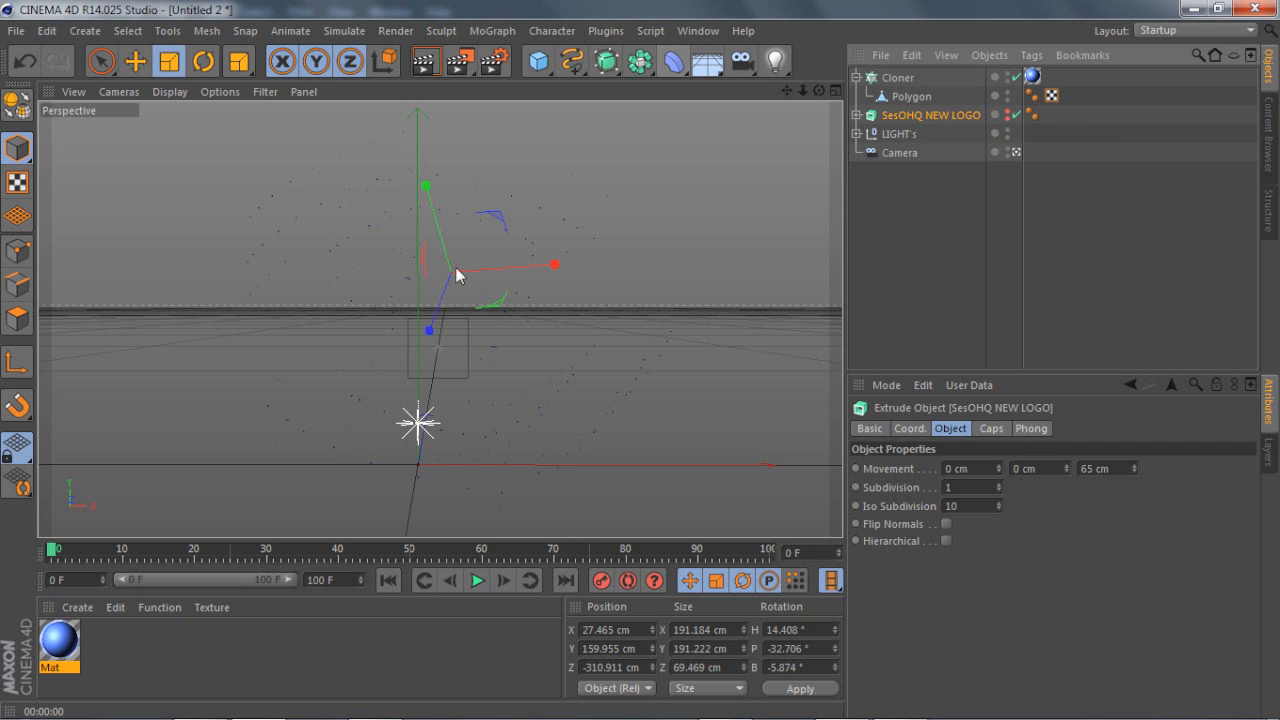
click(605, 31)
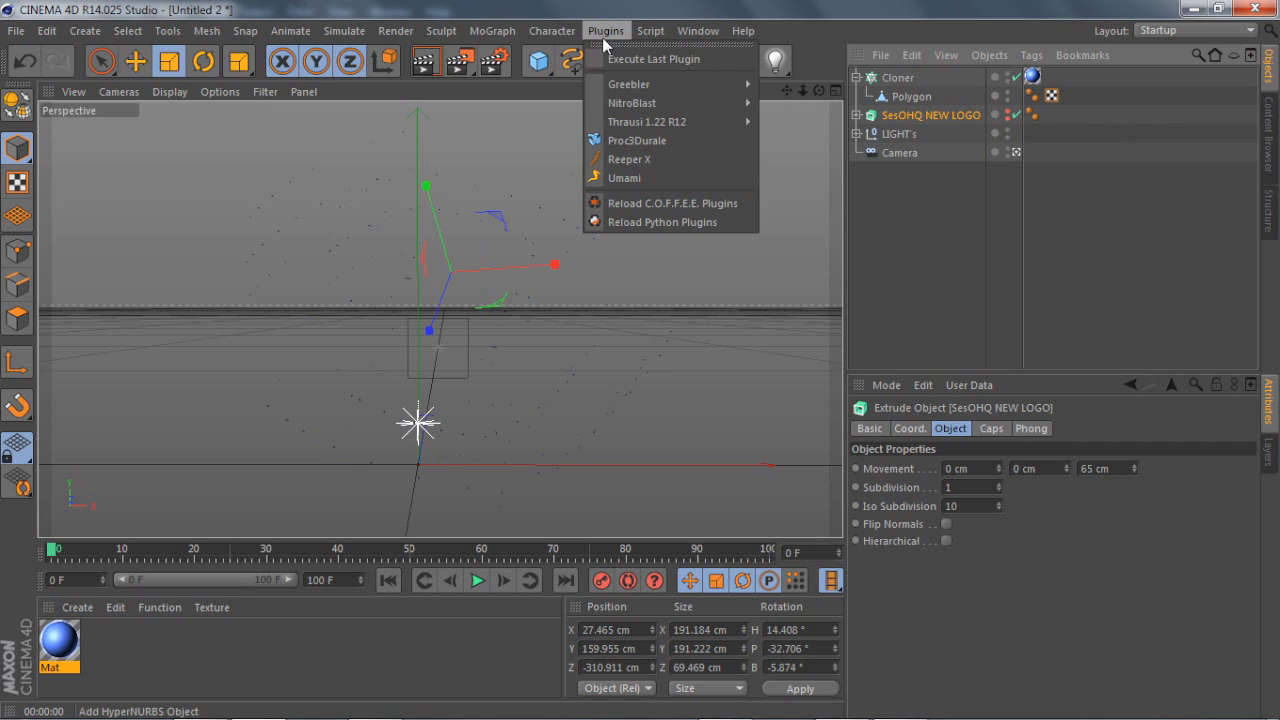
mouse_move(626, 106)
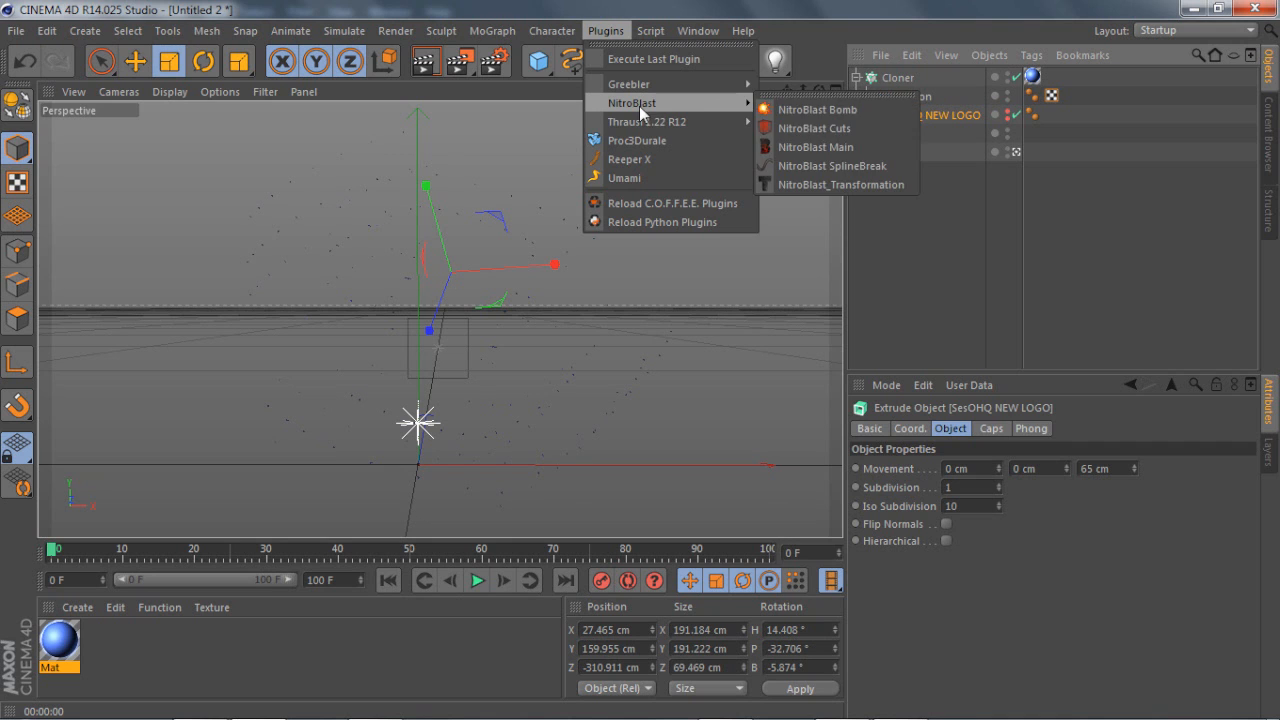
click(827, 148)
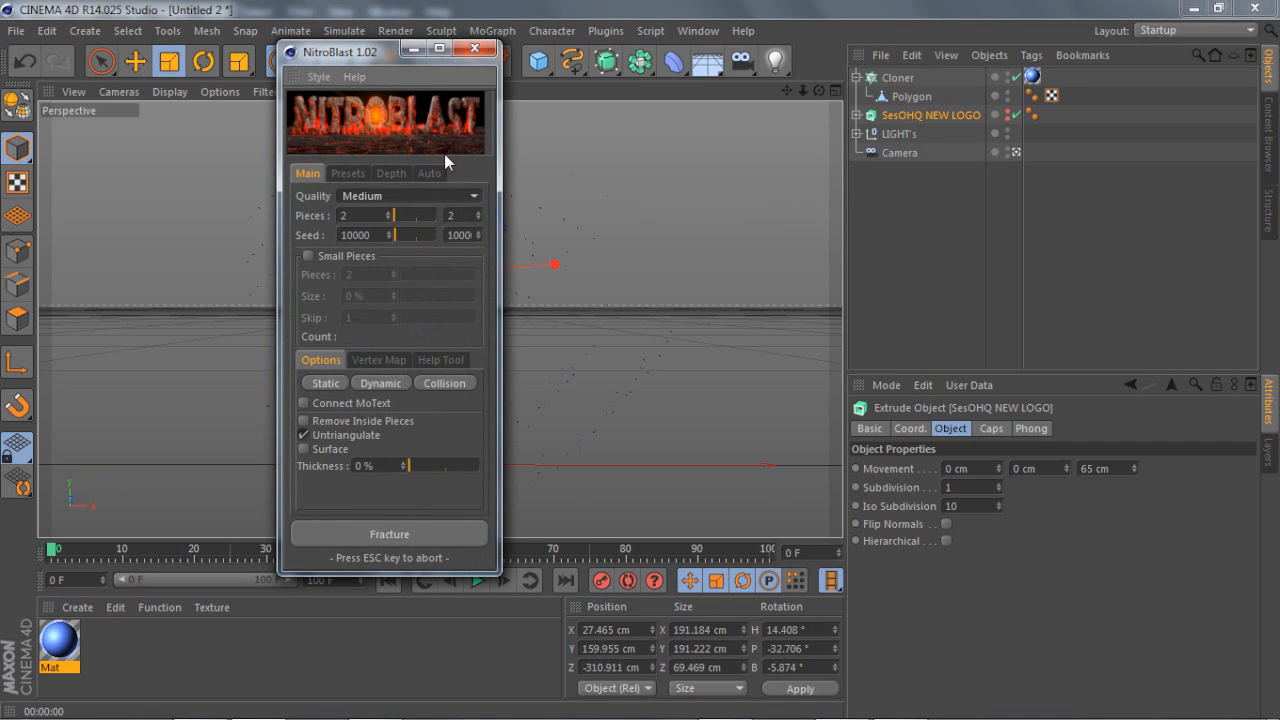
click(906, 96)
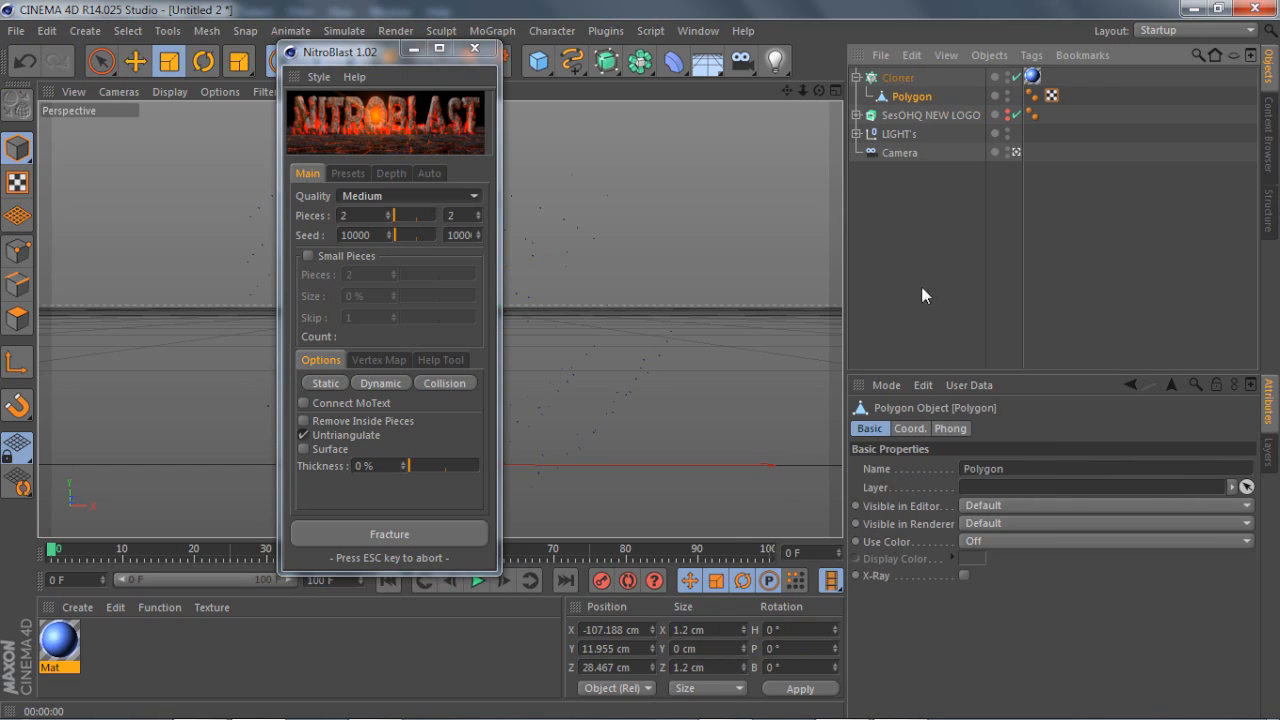
click(898, 77)
click(913, 117)
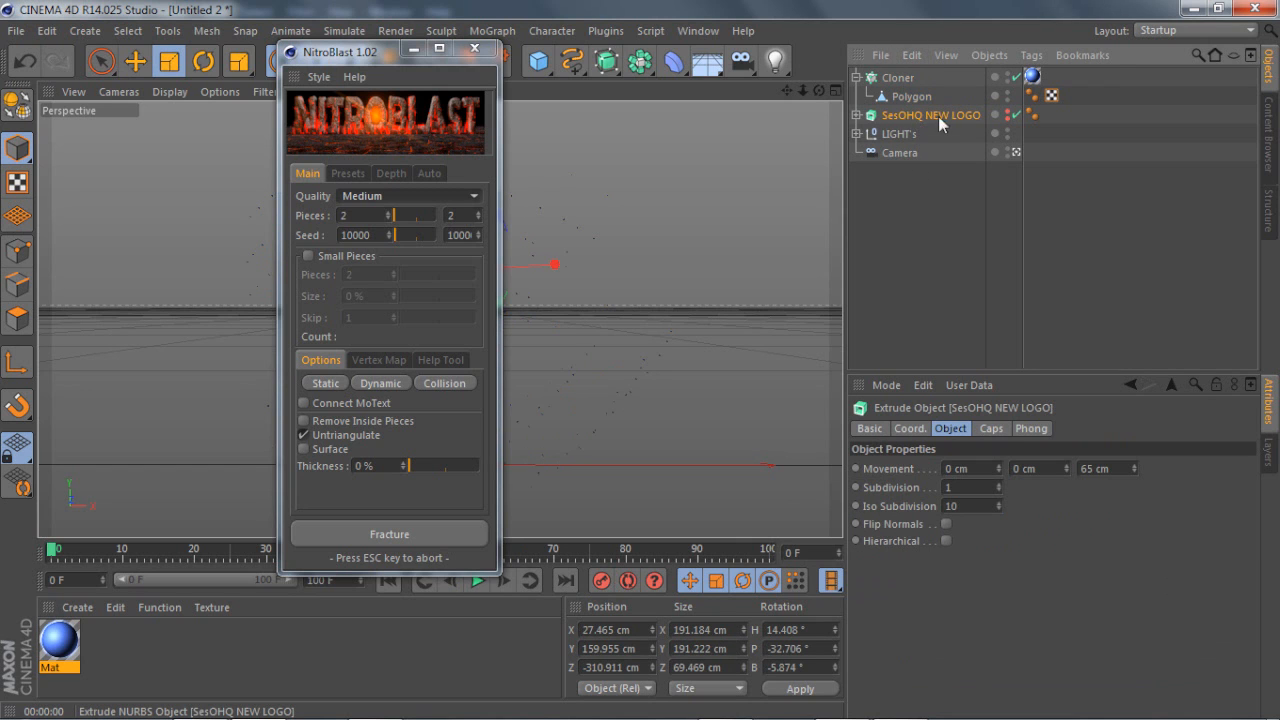
- Fracture the logo with NitroBlast at High quality into 300 pieces, and close the plugin window
click(354, 198)
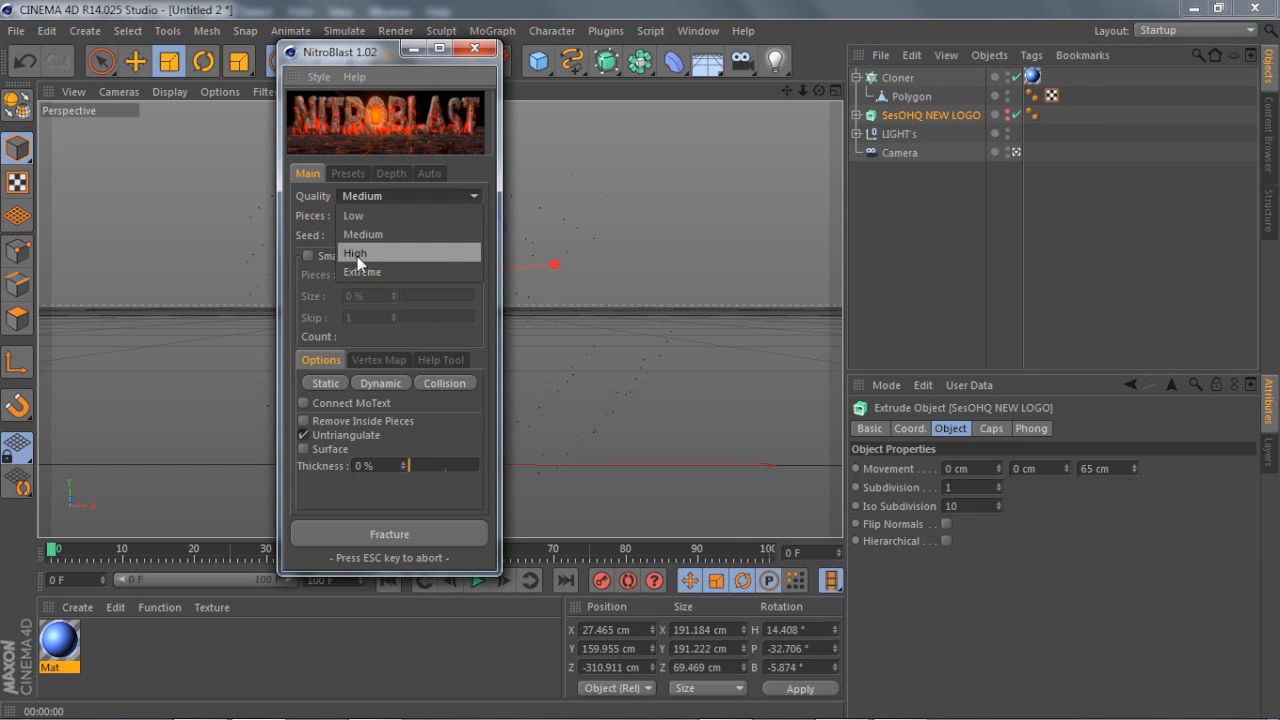
click(356, 253)
drag(366, 212, 293, 211)
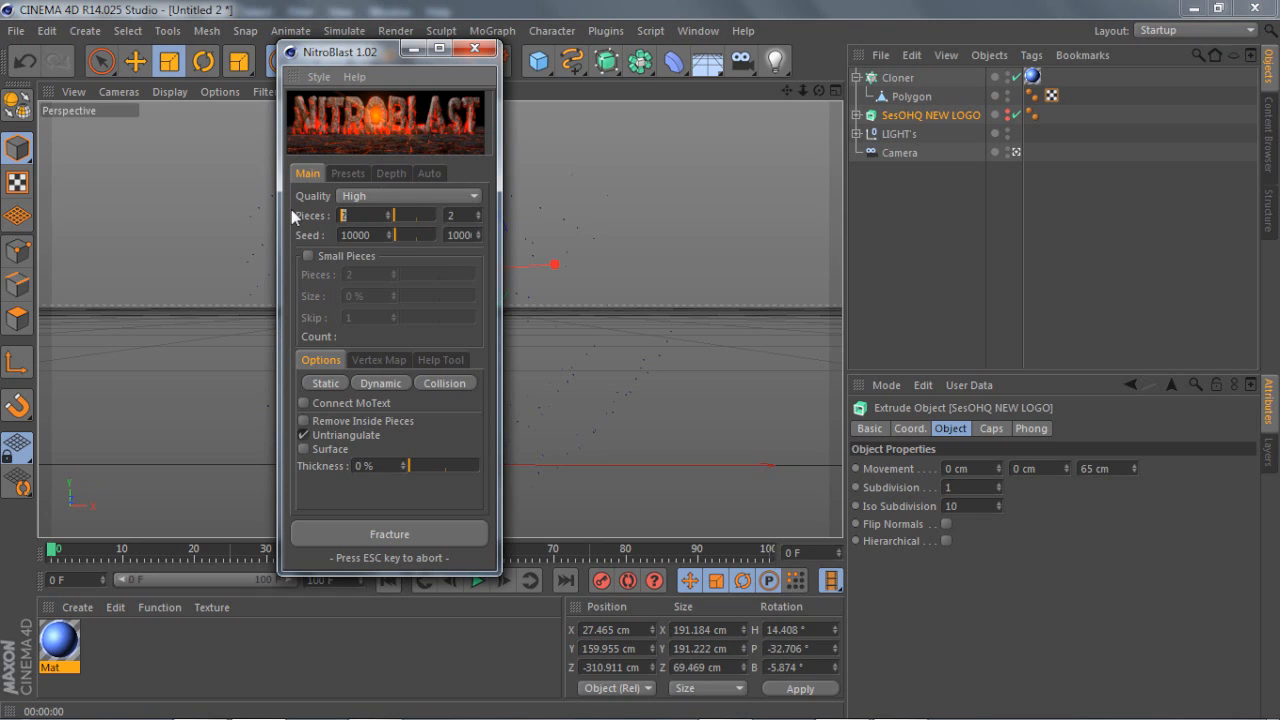
text(300)
click(360, 530)
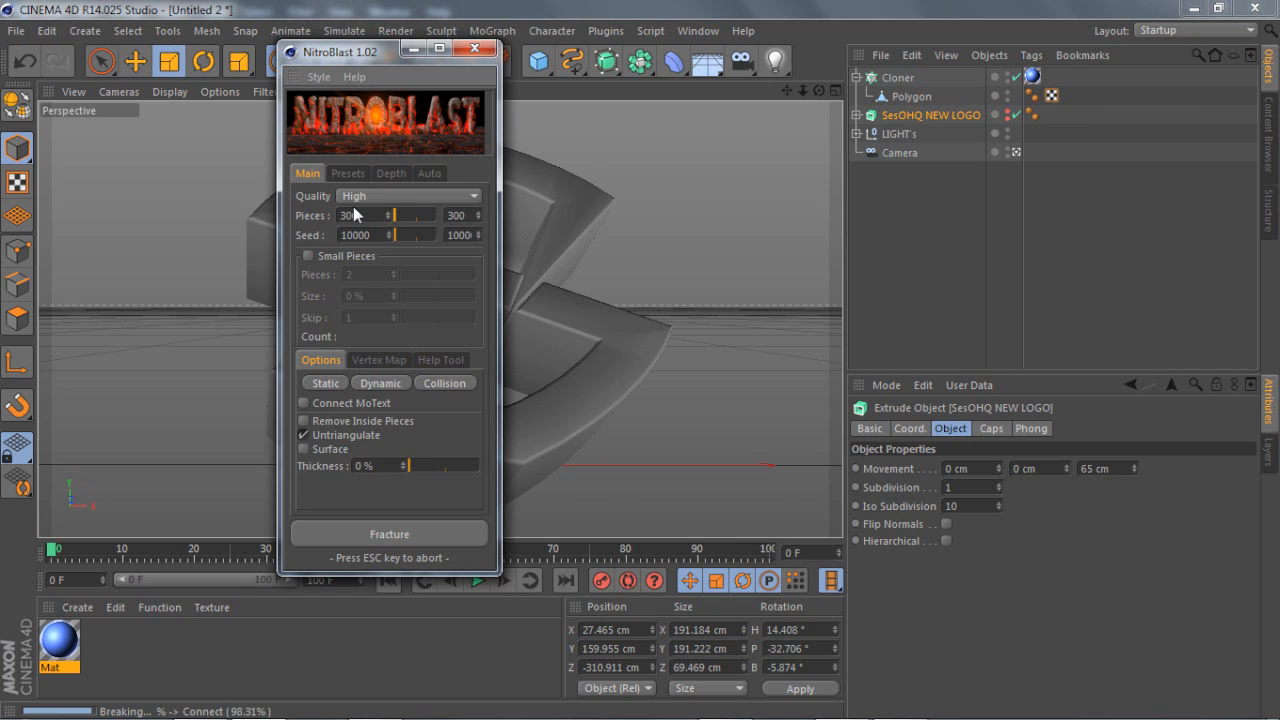
click(476, 50)
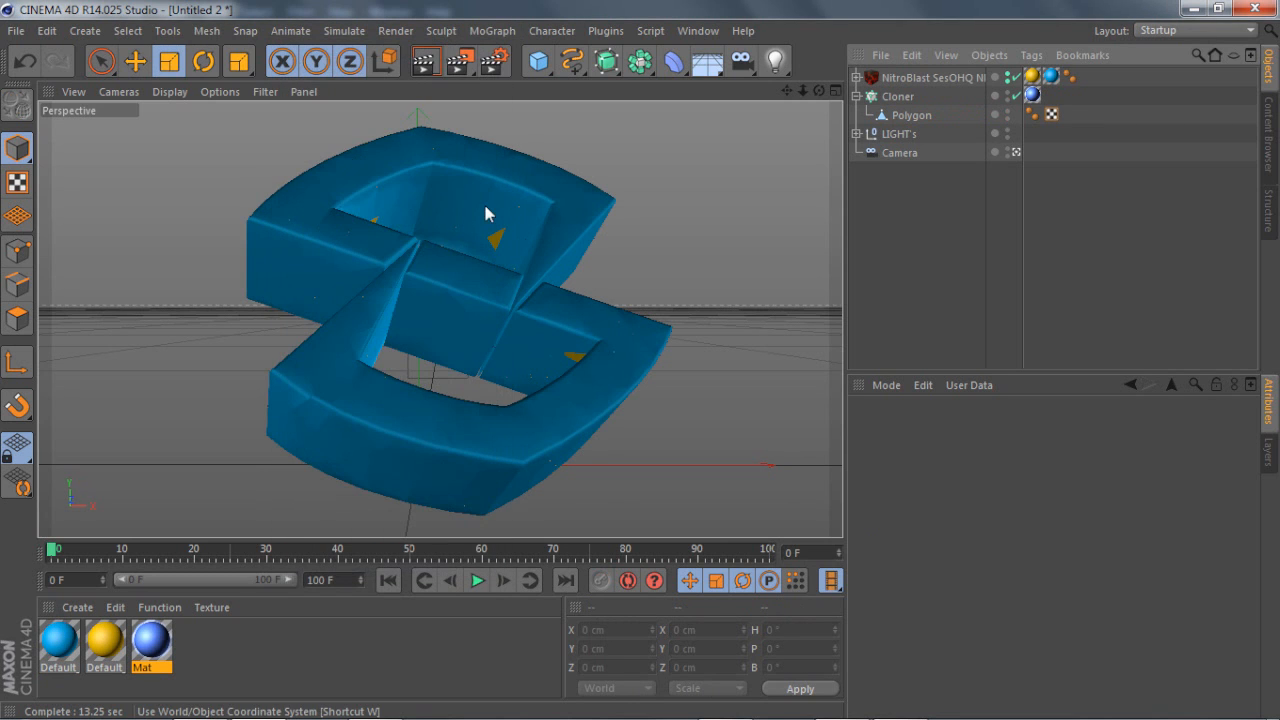
- Select the Dynamic group with all its child pieces and merge them into one object using Connect Objects + Delete
click(857, 77)
click(866, 96)
click(875, 115)
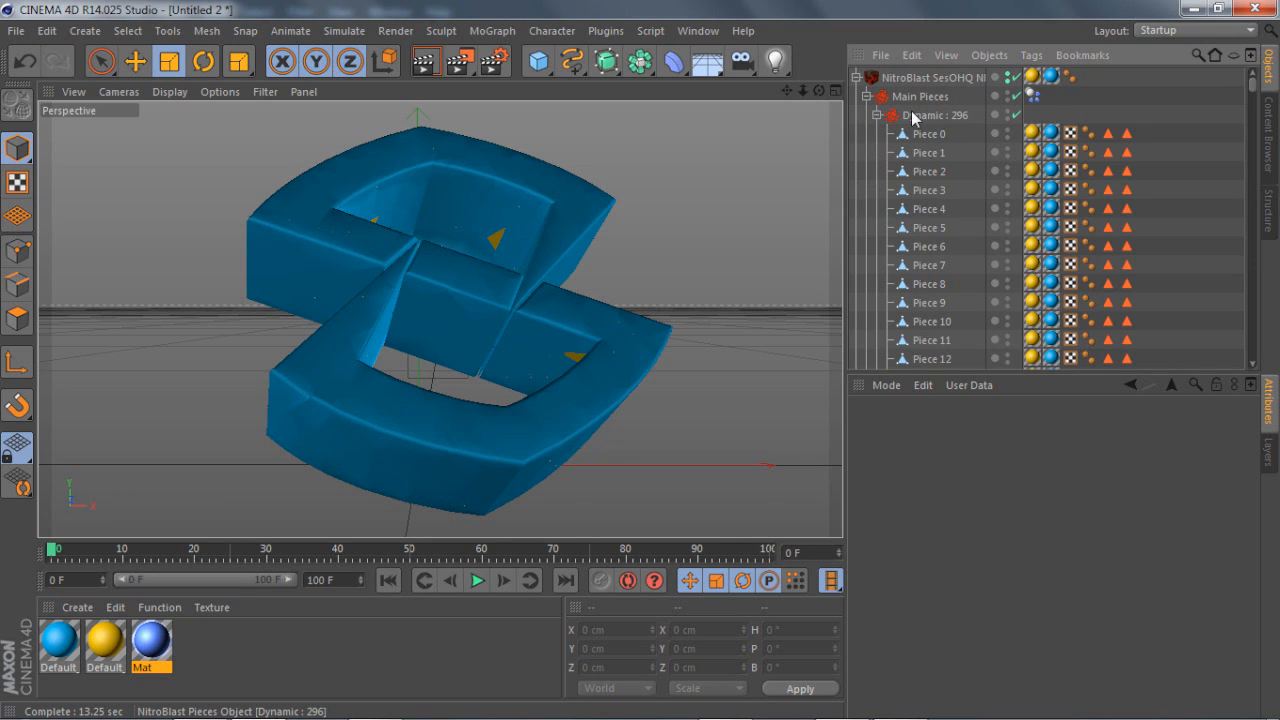
right_click(918, 118)
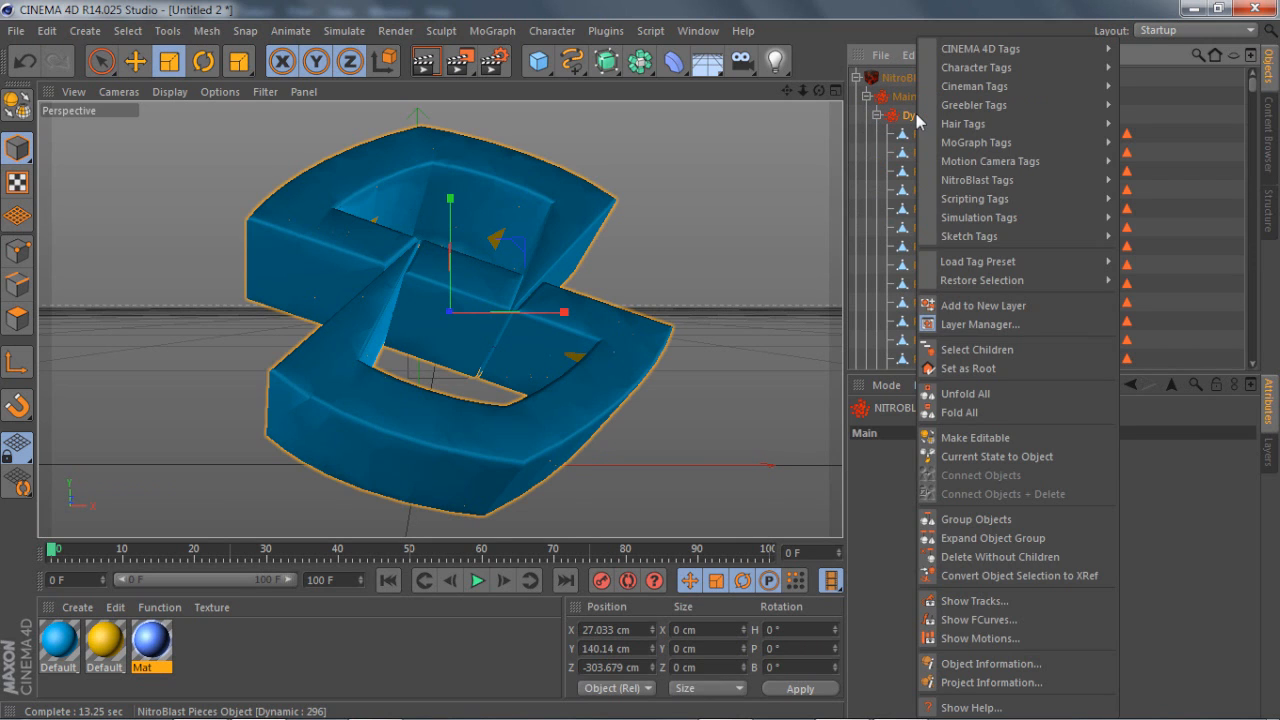
click(981, 349)
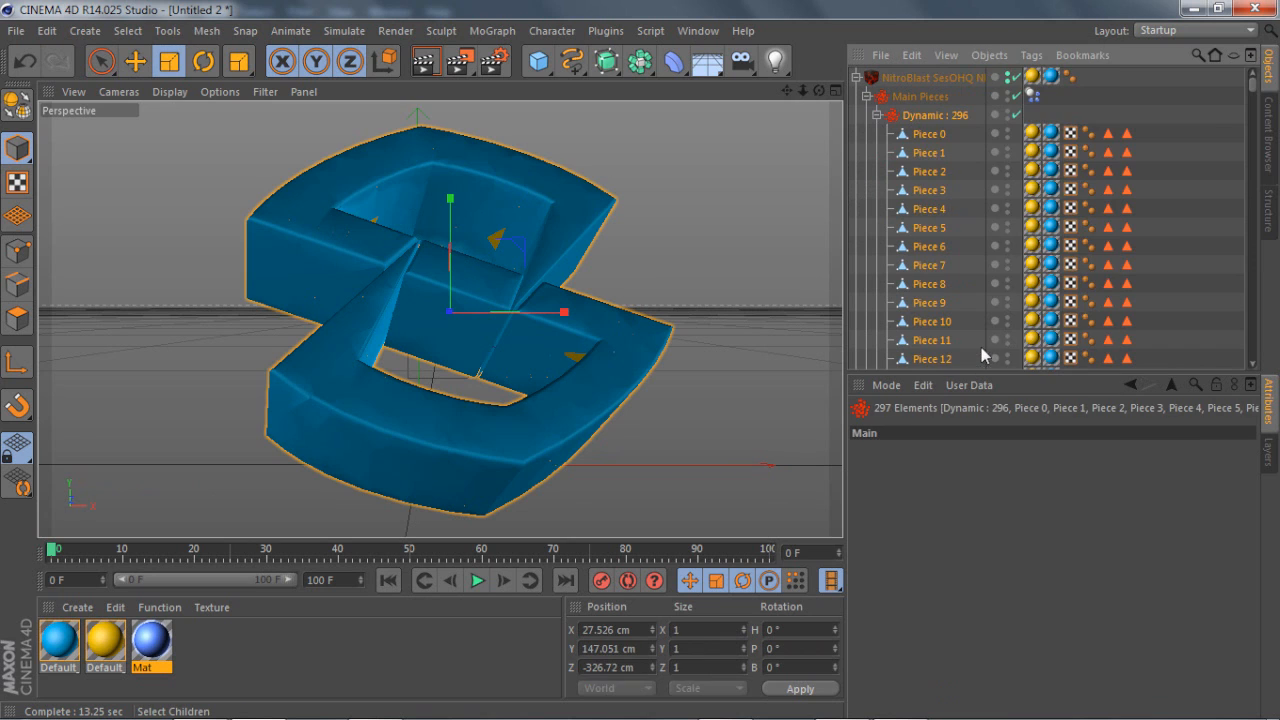
right_click(921, 133)
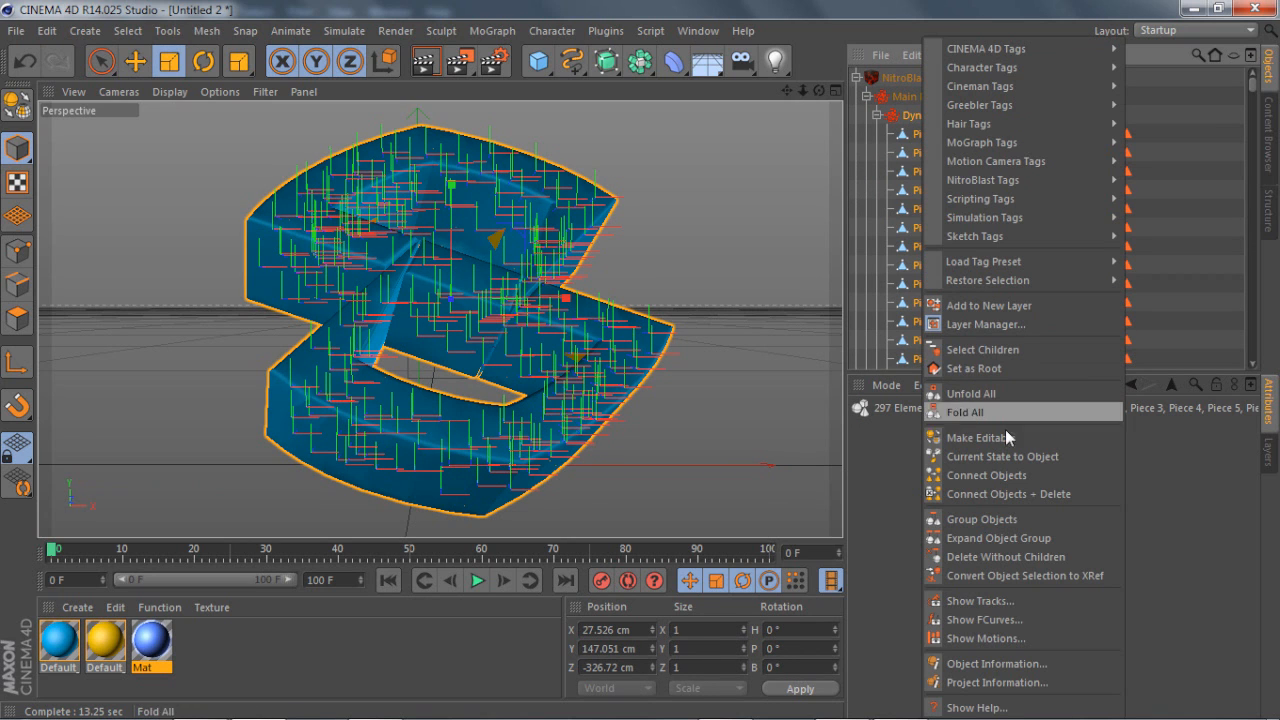
click(969, 486)
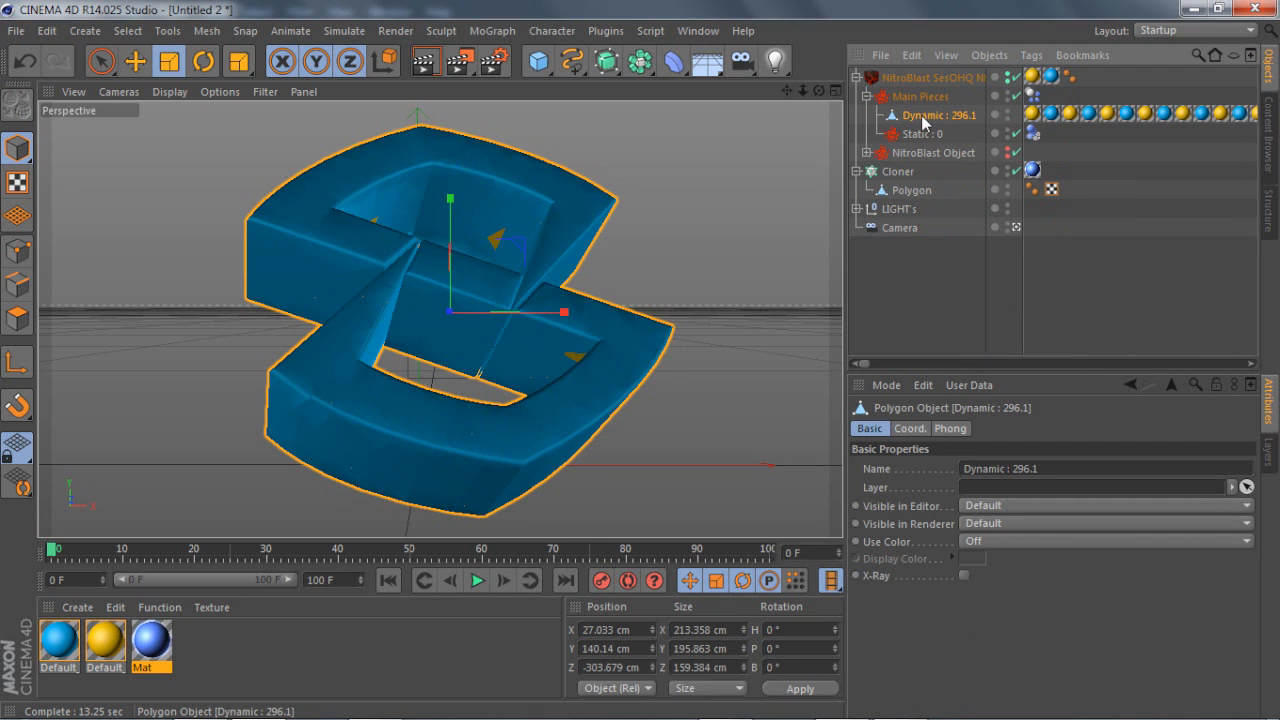
- Assign the merged Dynamic pieces mesh as the Cloner's object and hide the NitroBlast group in the viewport
click(893, 175)
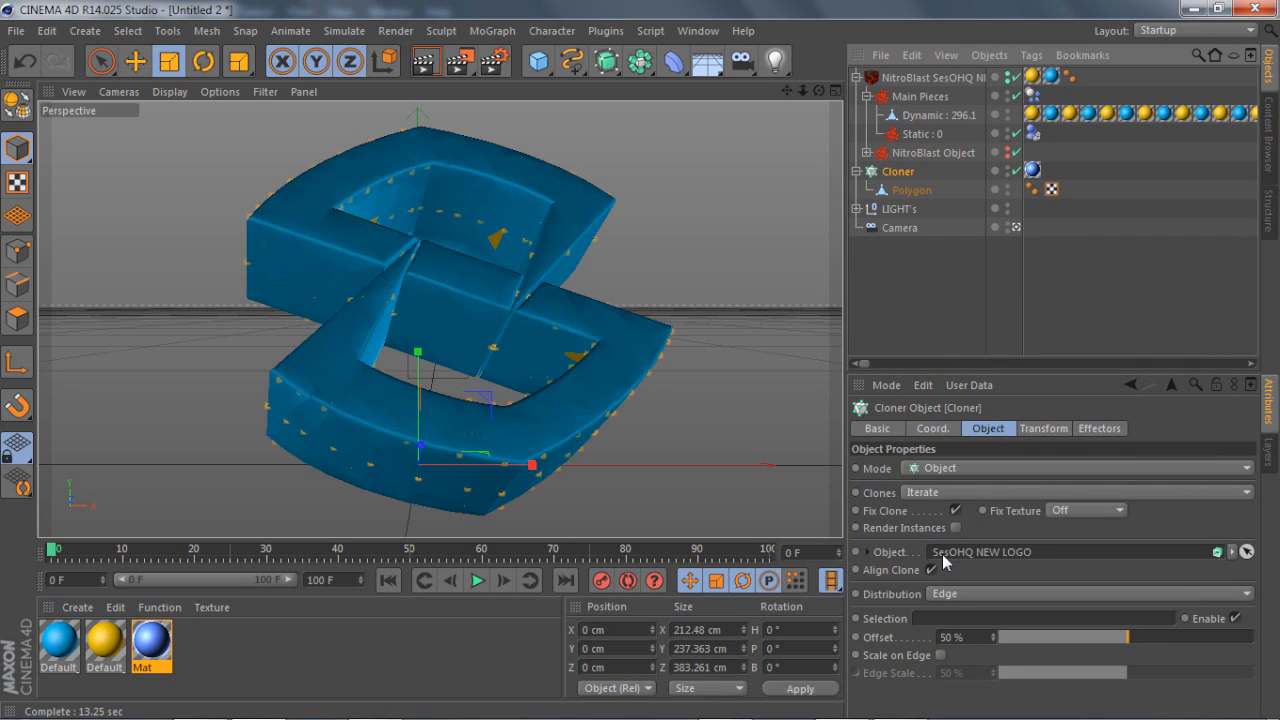
drag(929, 115, 997, 557)
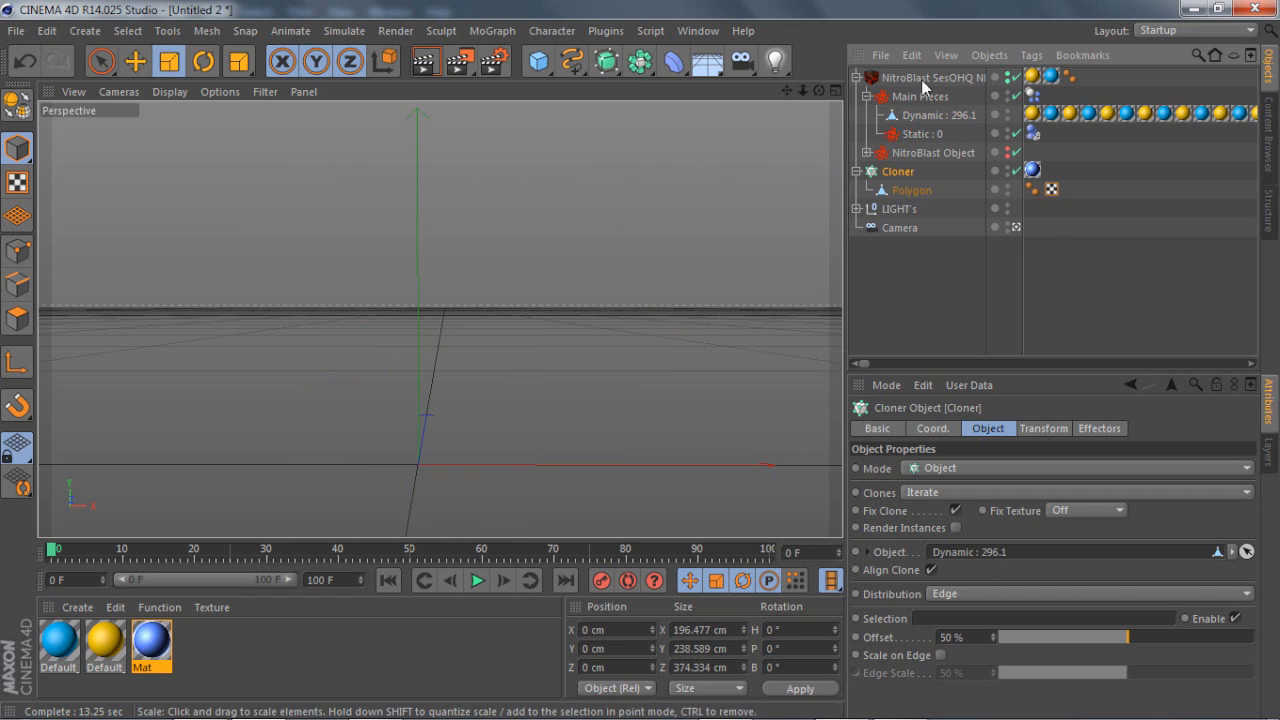
click(857, 77)
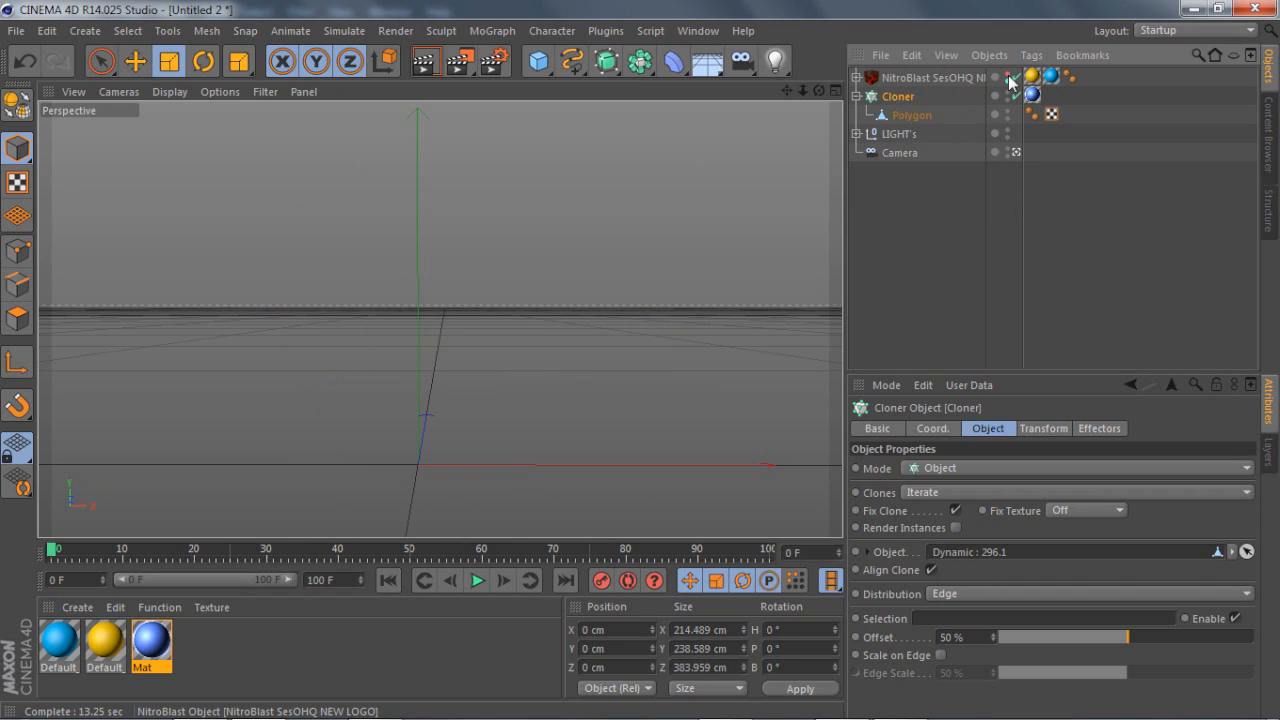
click(924, 78)
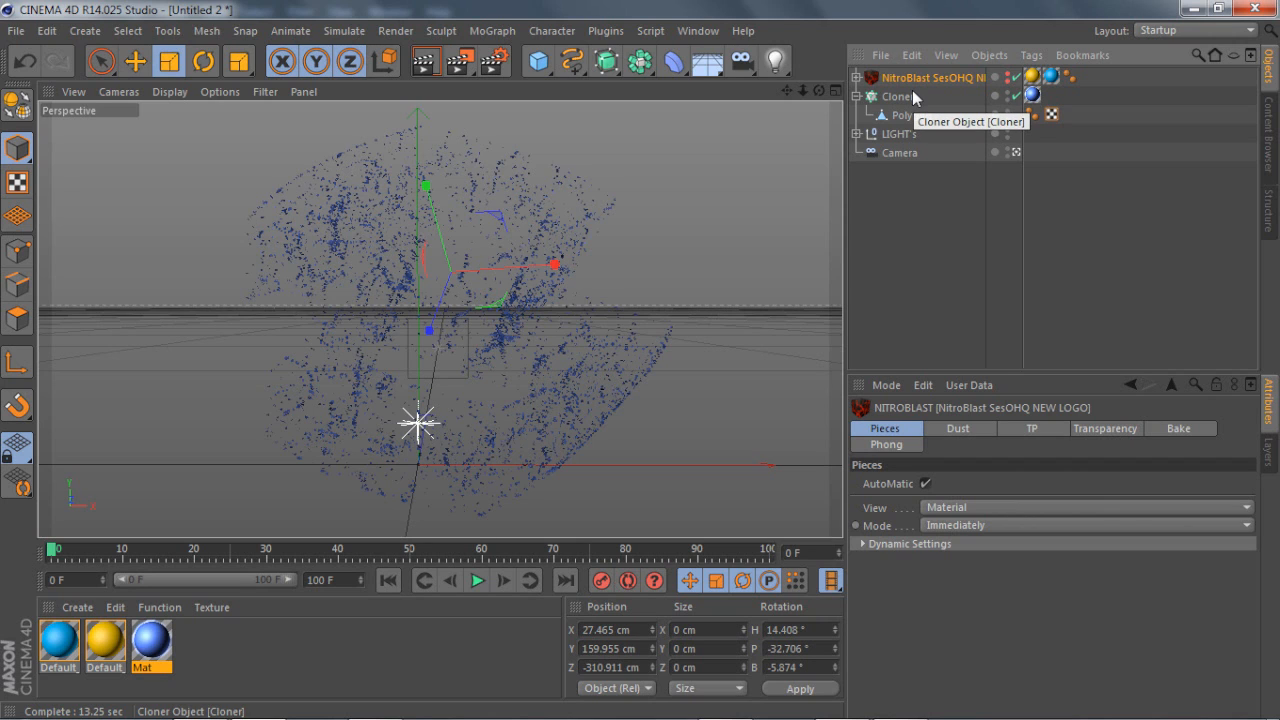
click(937, 245)
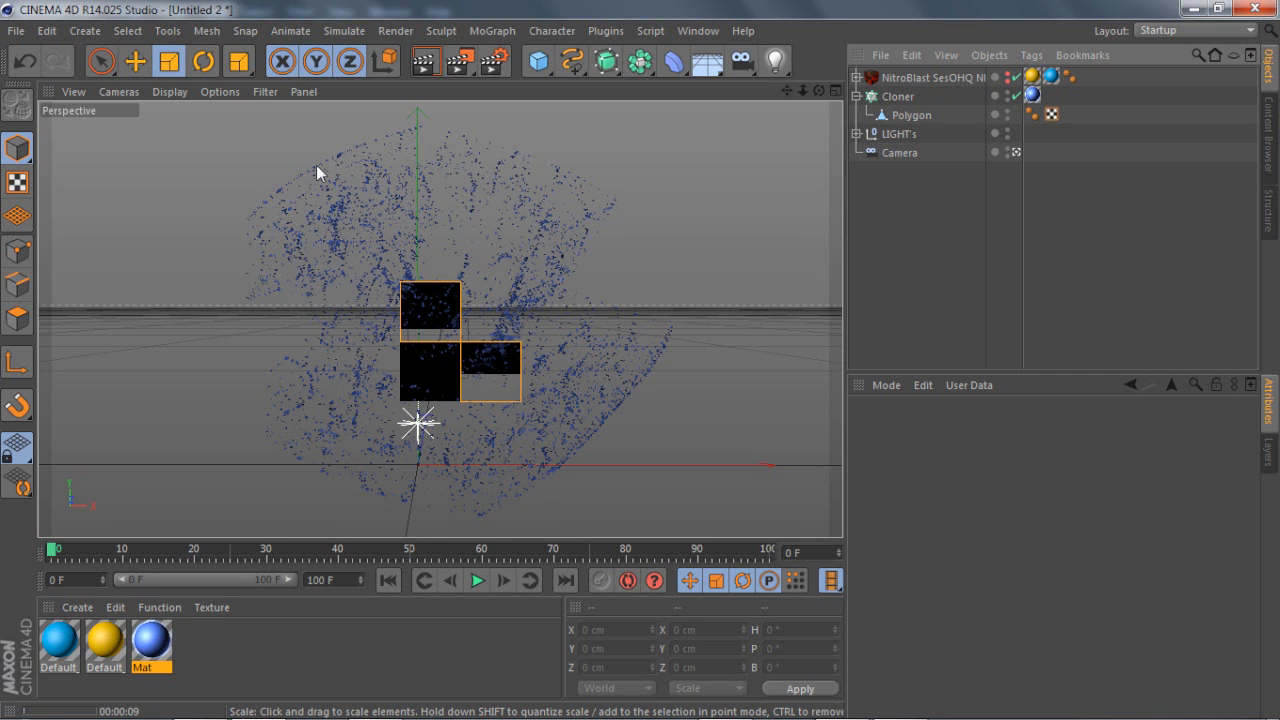
- Switch to the tut.psd document in Photoshop
mouse_move(242, 697)
click(374, 710)
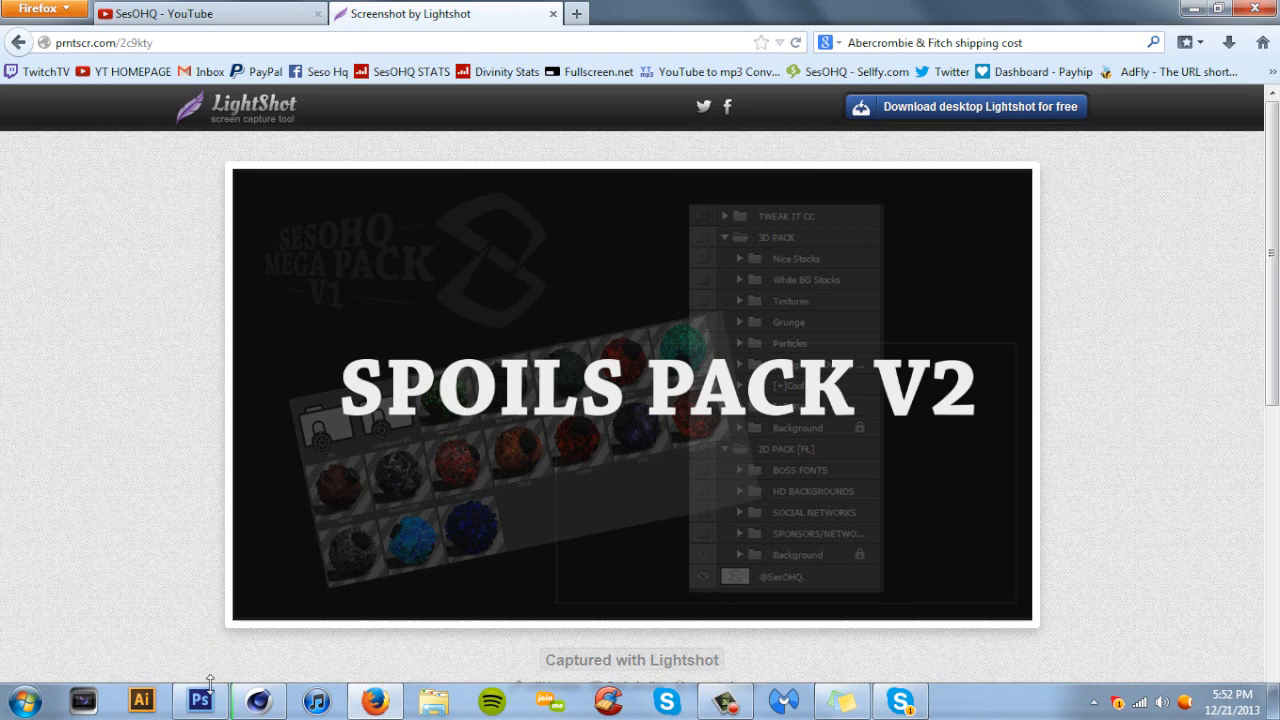
mouse_move(212, 695)
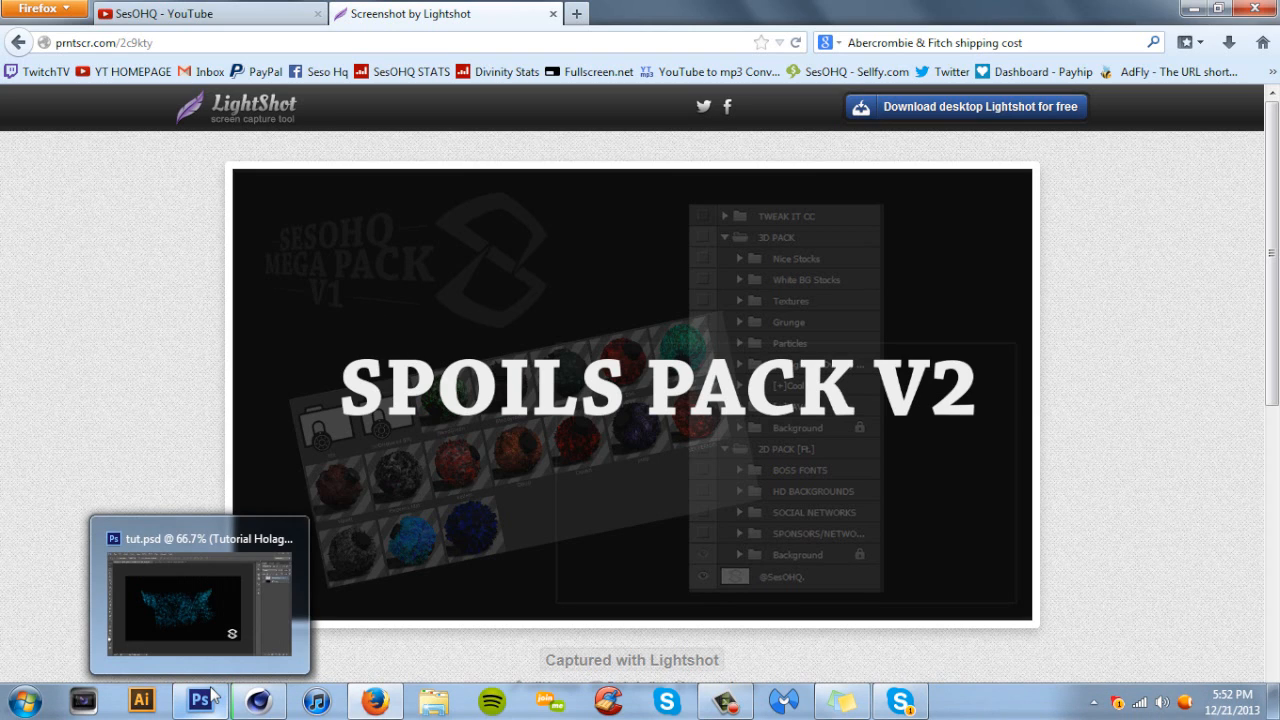
click(225, 625)
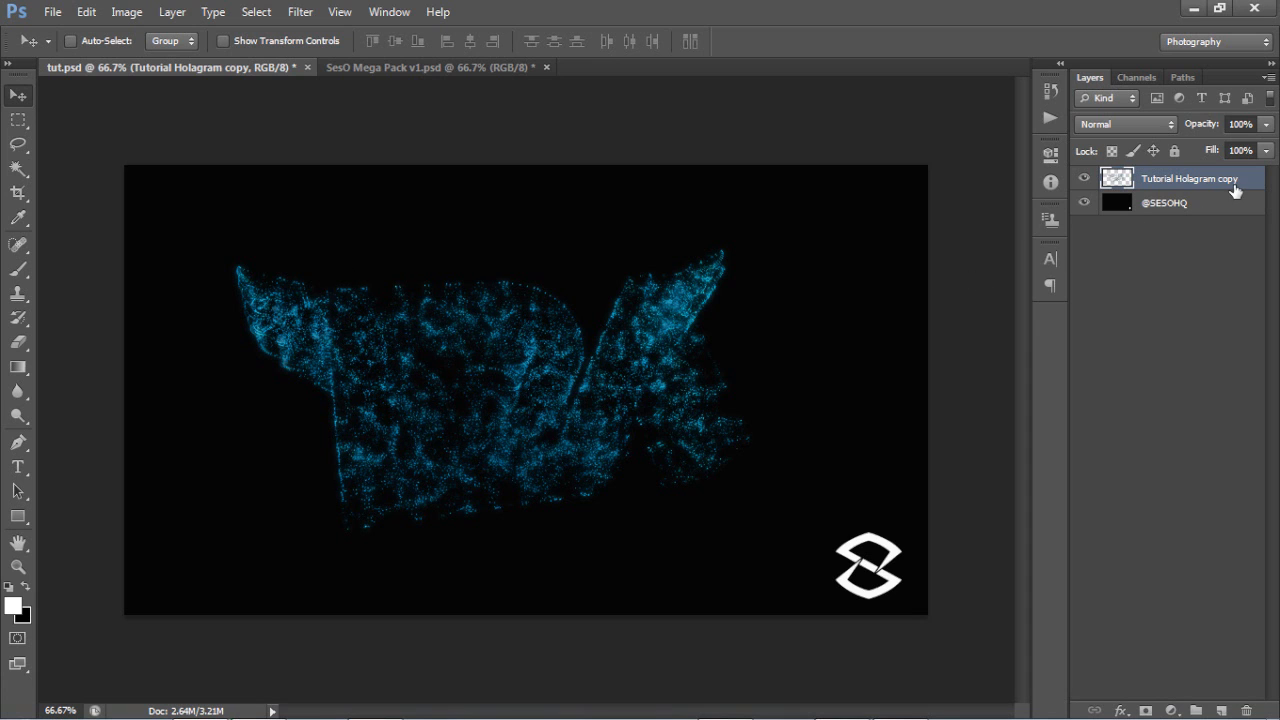
- Duplicate the Tutorial Holagram copy layer and apply a Gaussian Blur with a 5.0 pixel radius to the duplicate
key(ctrl+j)
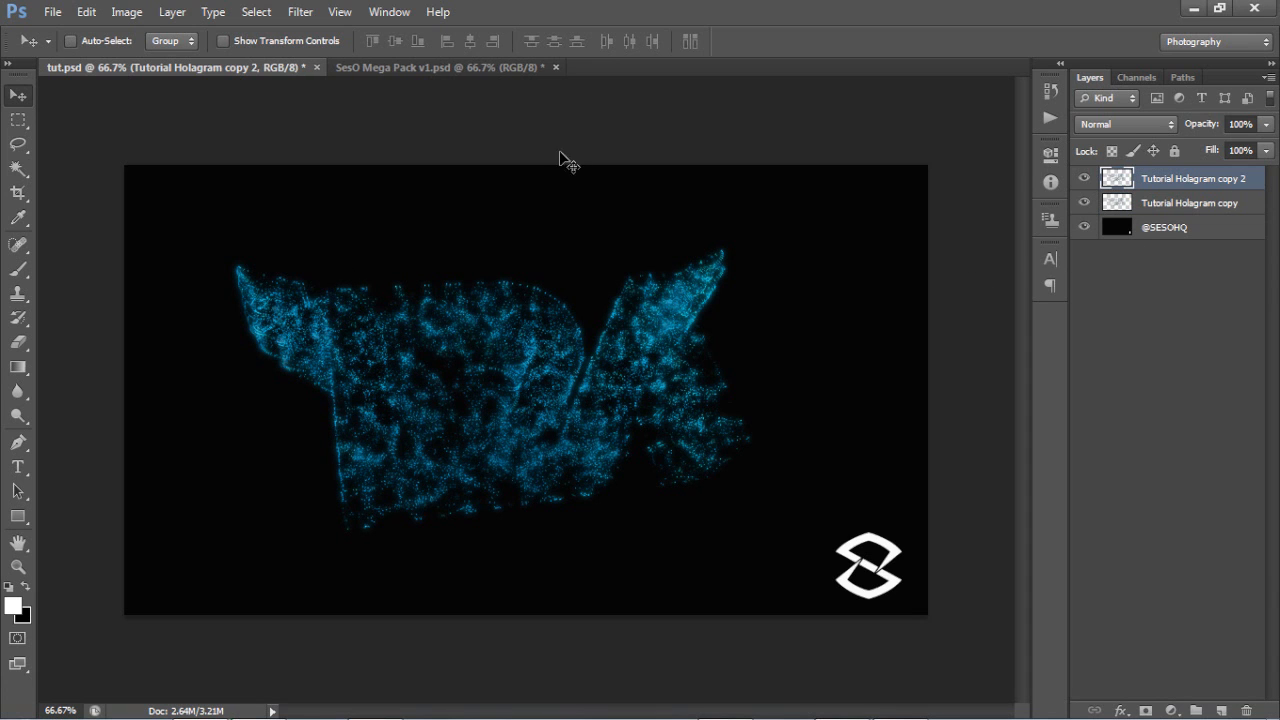
click(300, 12)
mouse_move(368, 214)
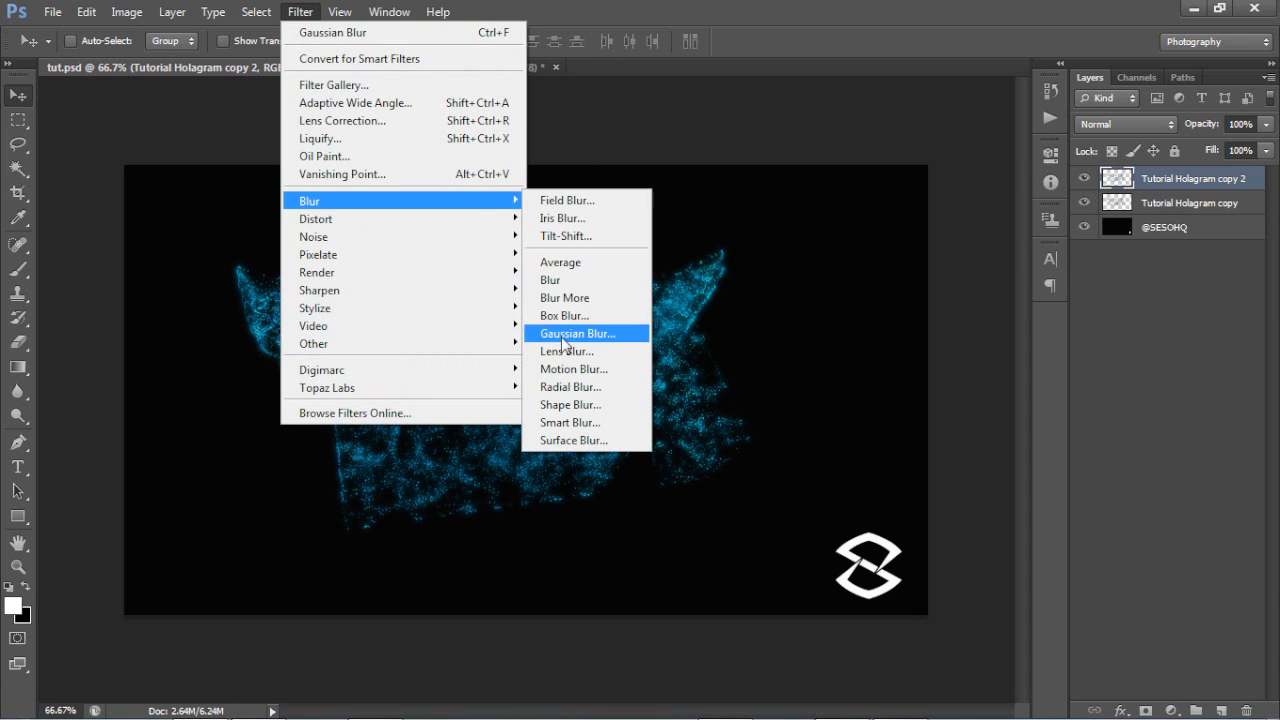
click(600, 333)
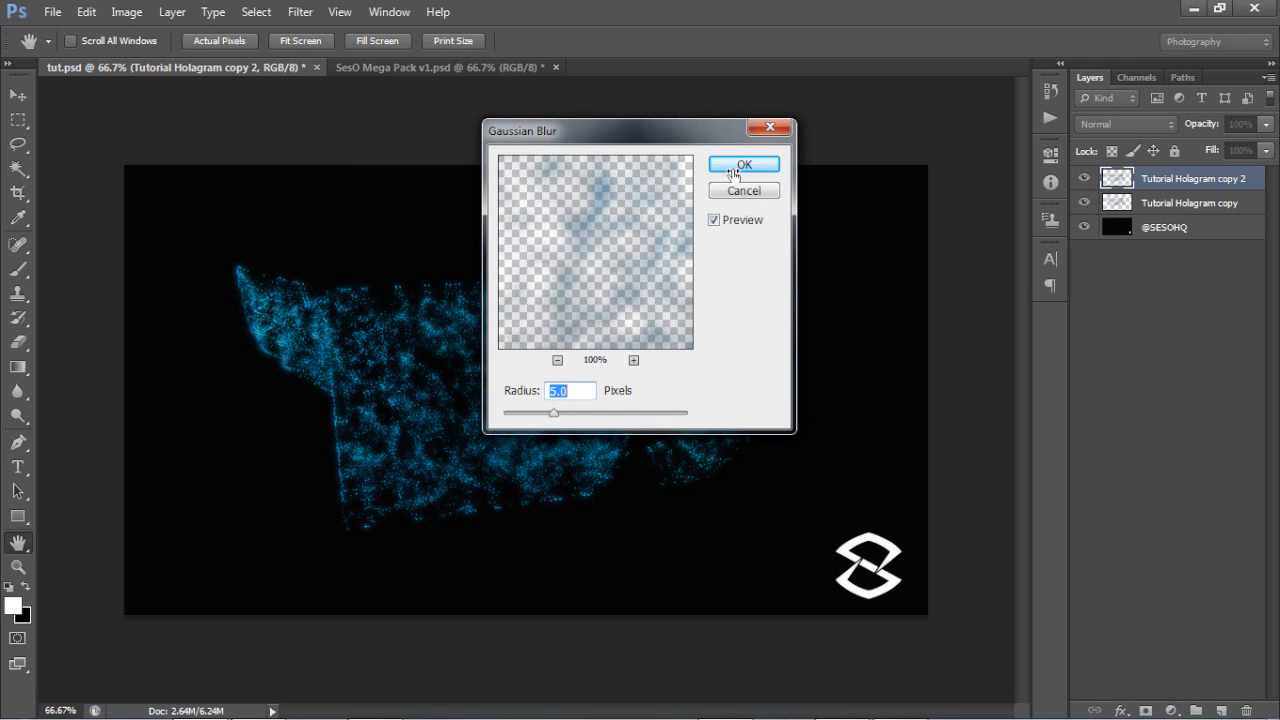
click(744, 165)
- Erase parts of the blur over the hologram's left wing and body with an 86 px eraser, and set the blurred layer's opacity to 46%
key(v)
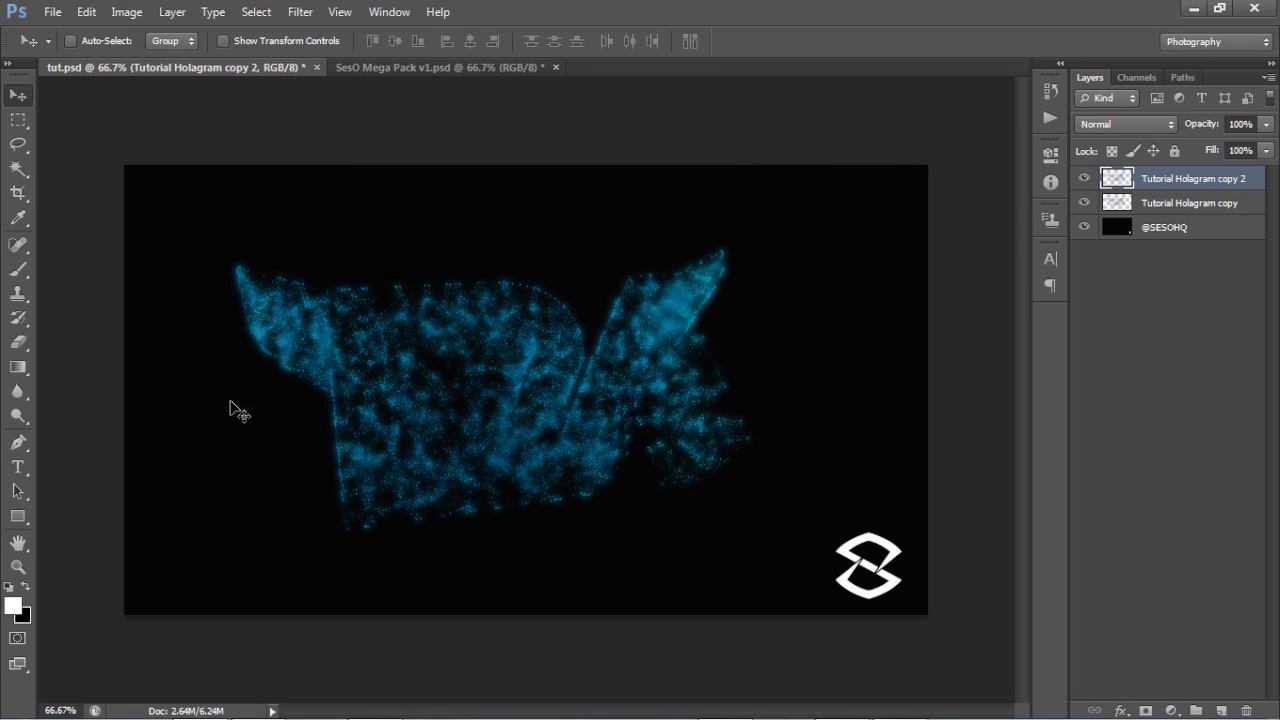
key(w)
key(e)
mouse_move(300, 314)
mouse_down()
mouse_move(266, 306)
mouse_move(354, 306)
mouse_move(372, 356)
mouse_up()
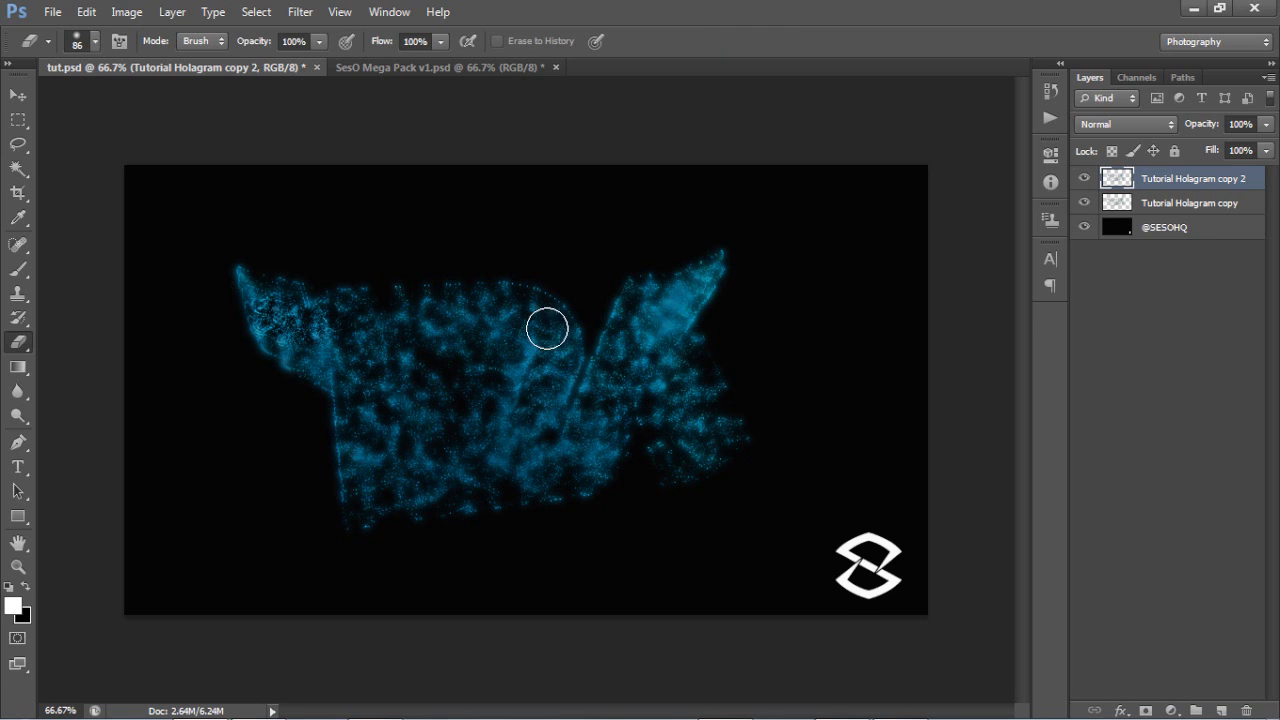
click(1266, 124)
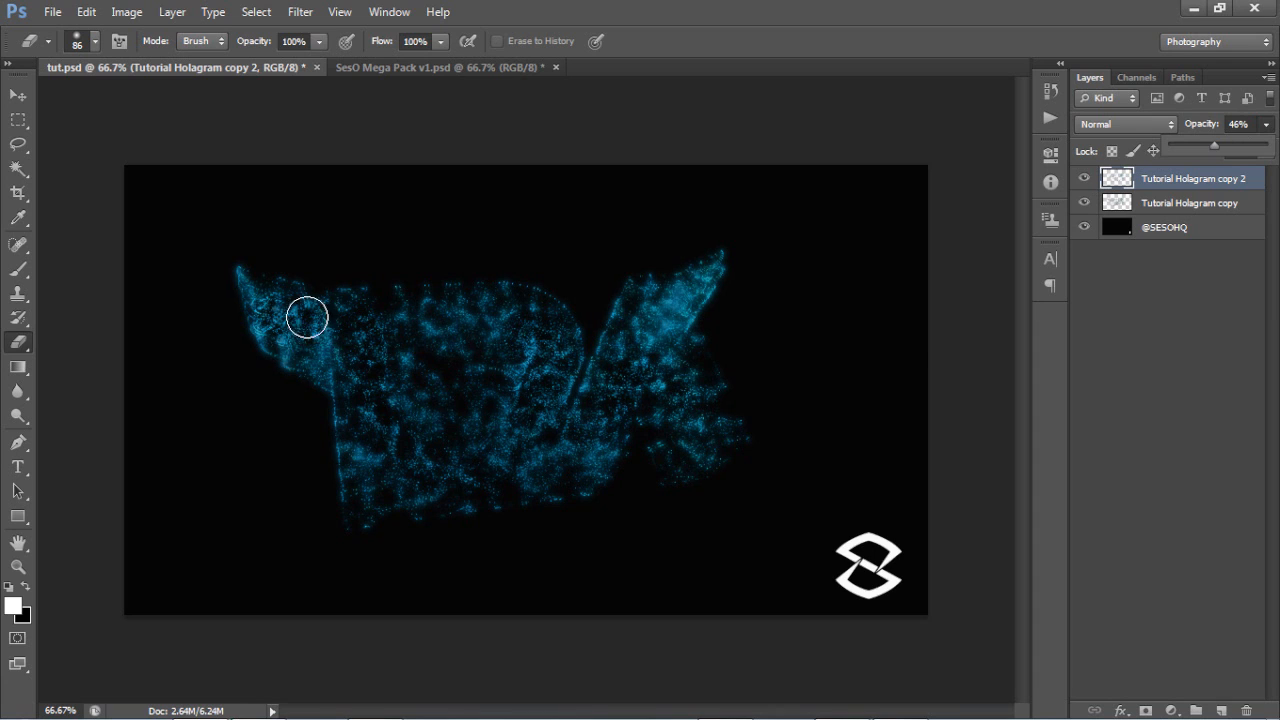
key(v)
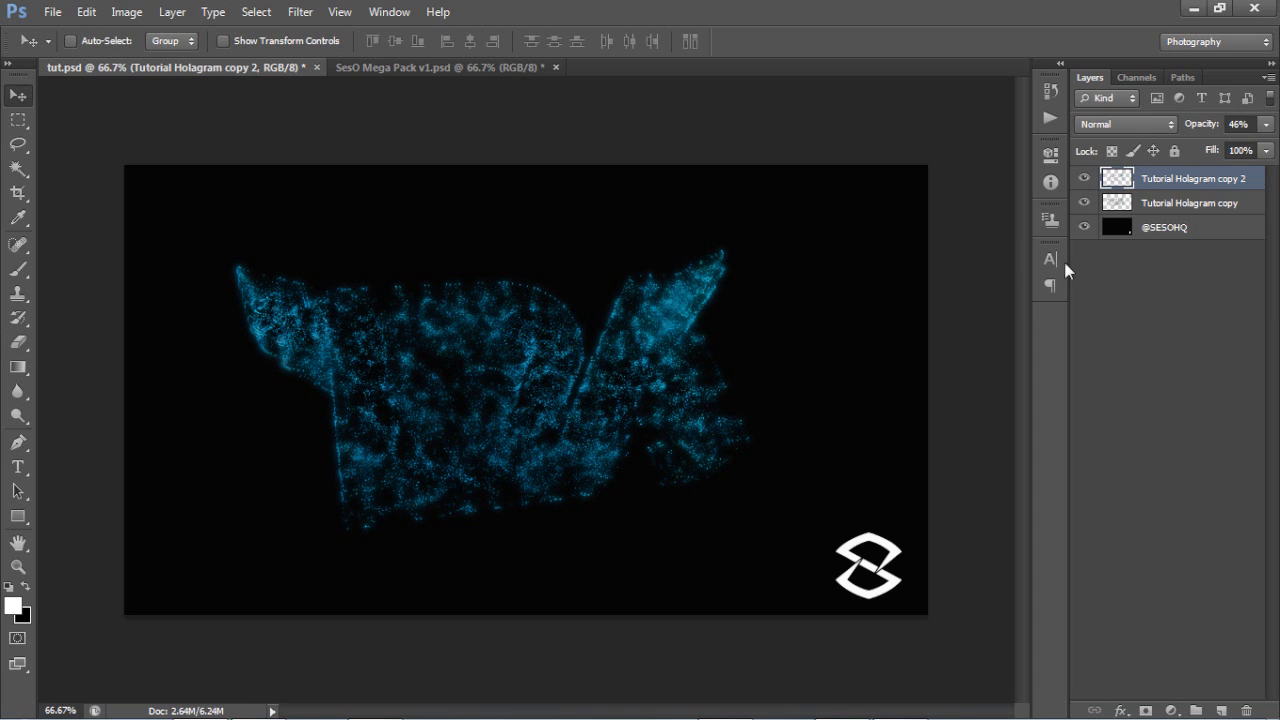
- Merge the two hologram layers into one and move the merged hologram slightly up and to the right on the canvas
shift+click(1155, 207)
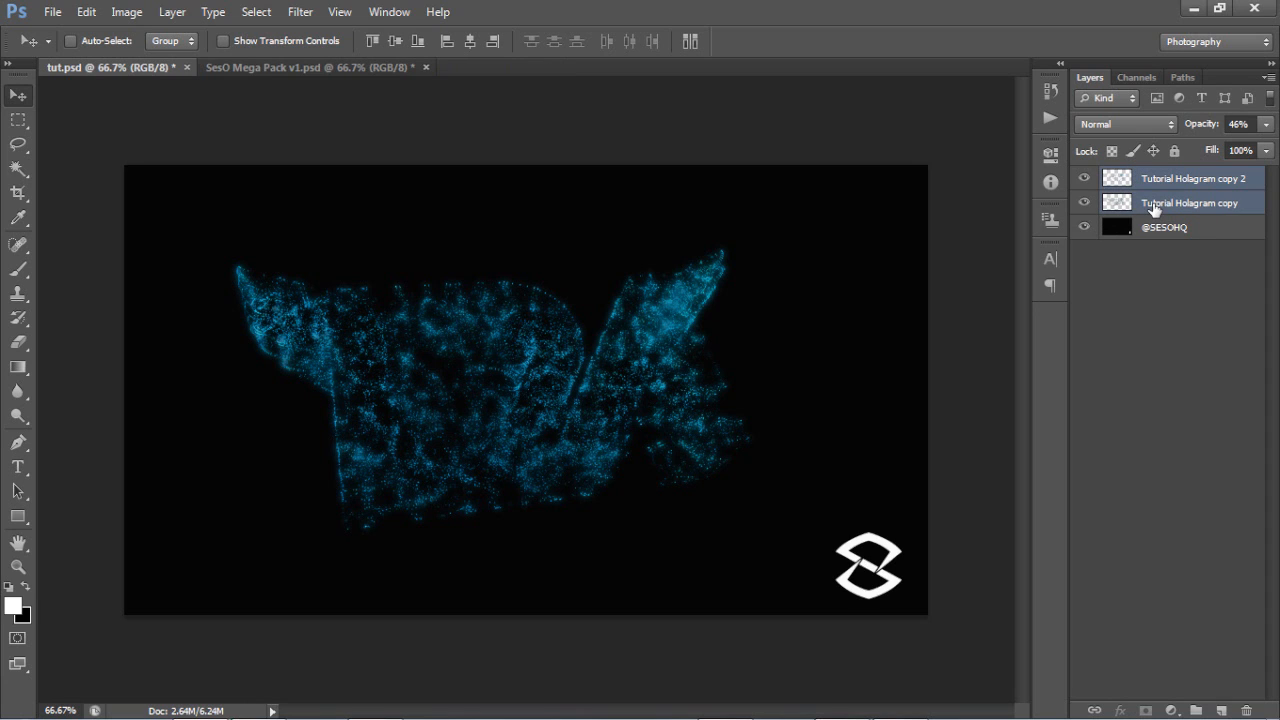
key(ctrl+e)
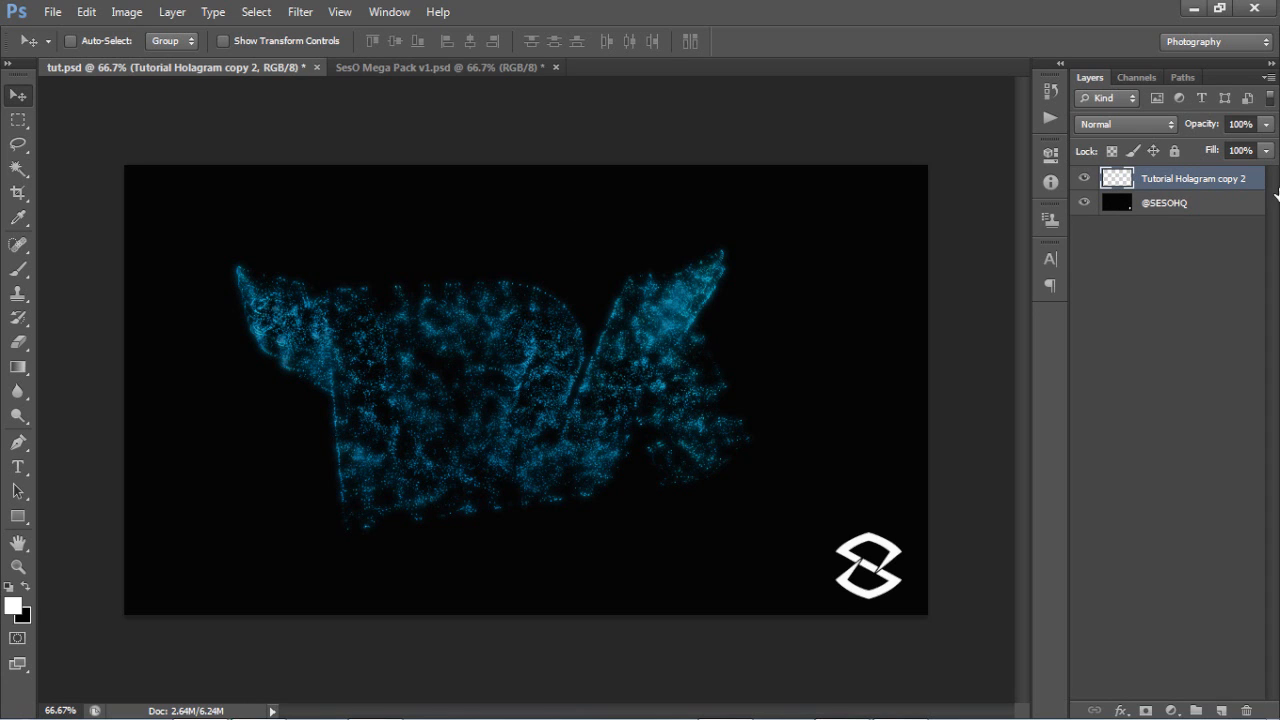
drag(463, 480, 491, 410)
mouse_move(393, 703)
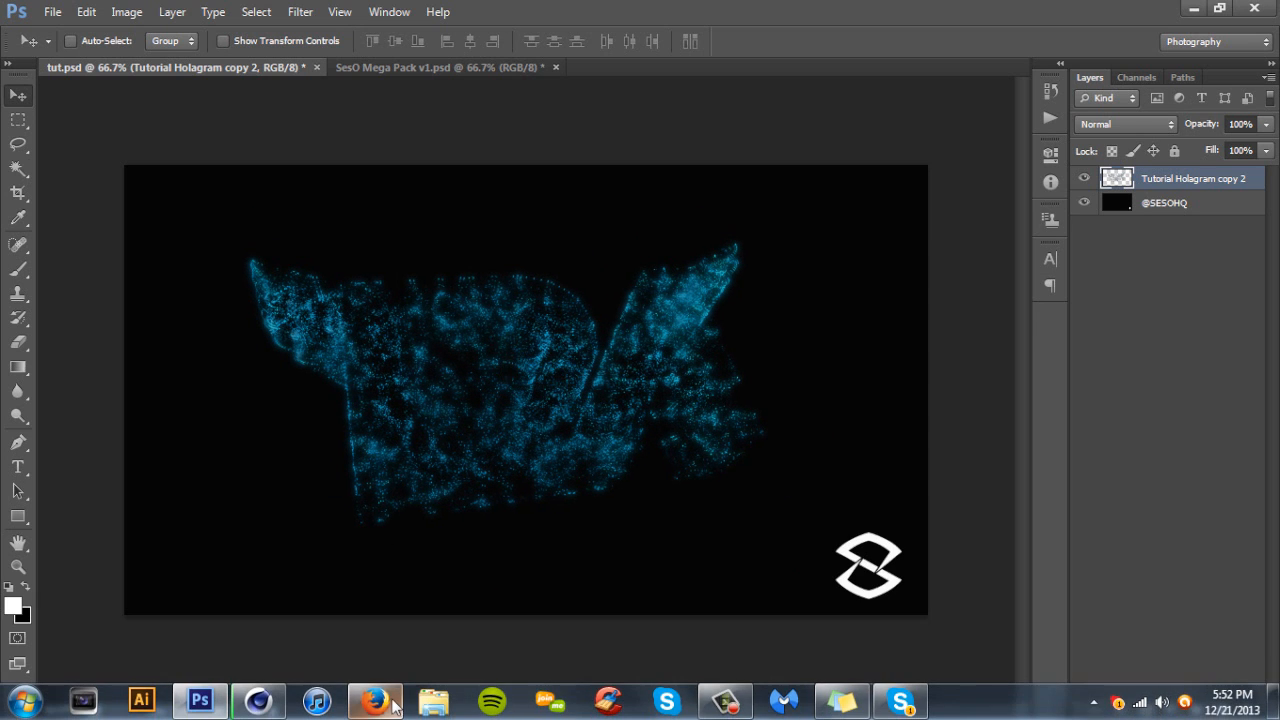